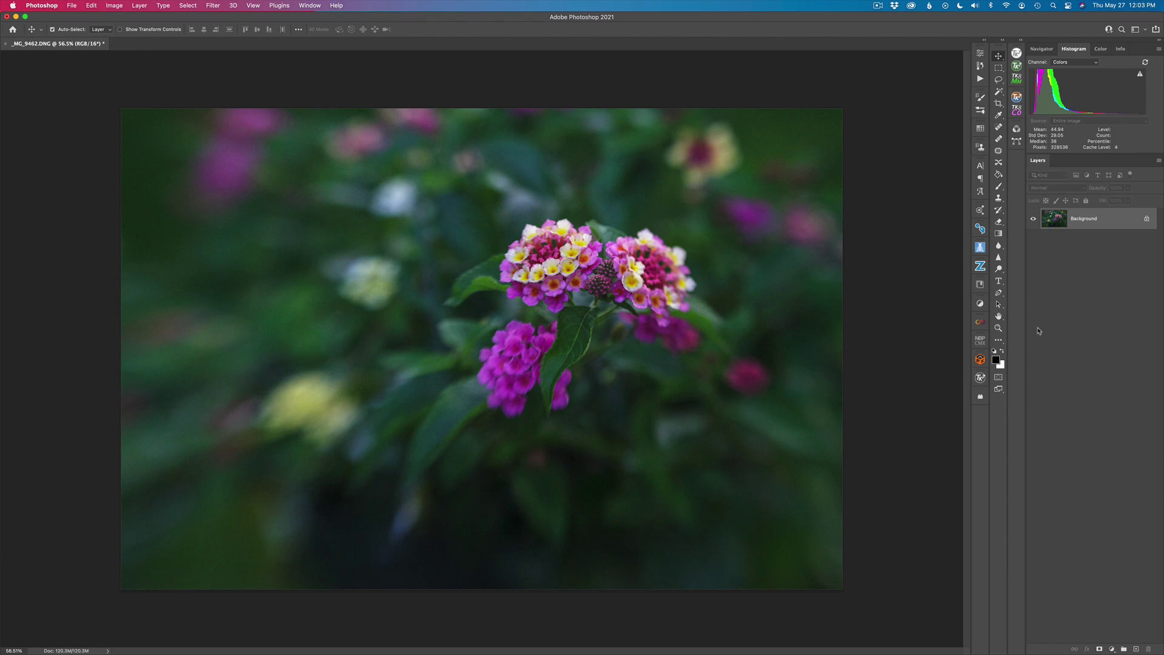
# Step: Switch to Lightroom Classic and expand the Detail panel: Sharpening 0, Luminance 0, Color 25
pyautogui.hotkey('ctrl', 'Left')
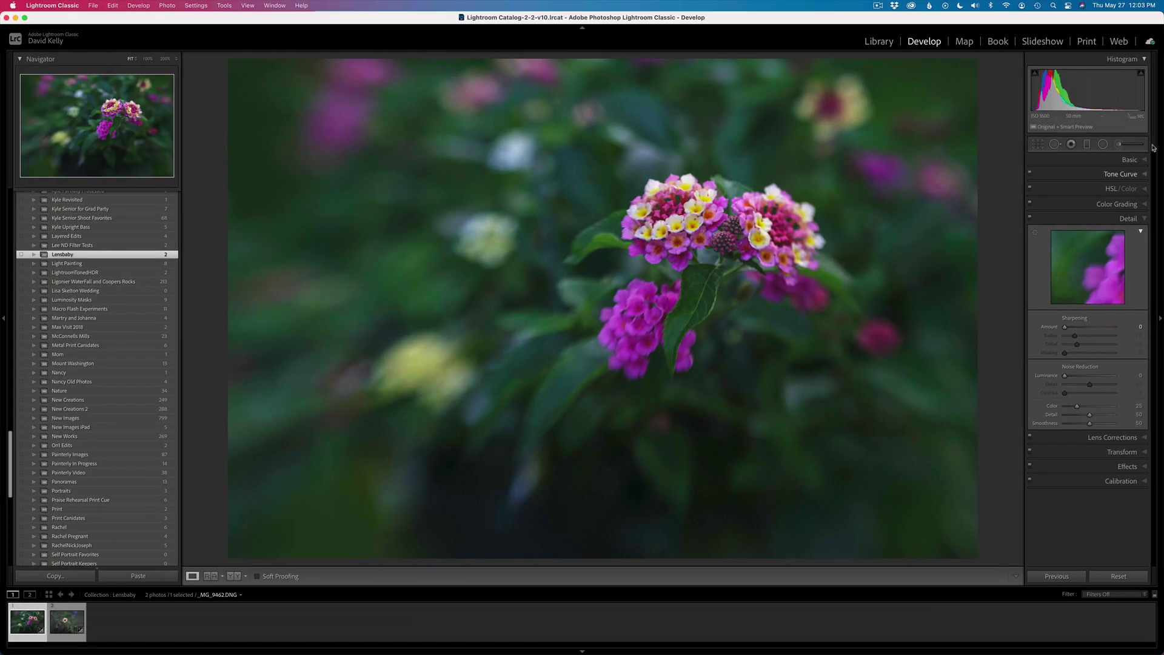
pyautogui.click(1144, 159)
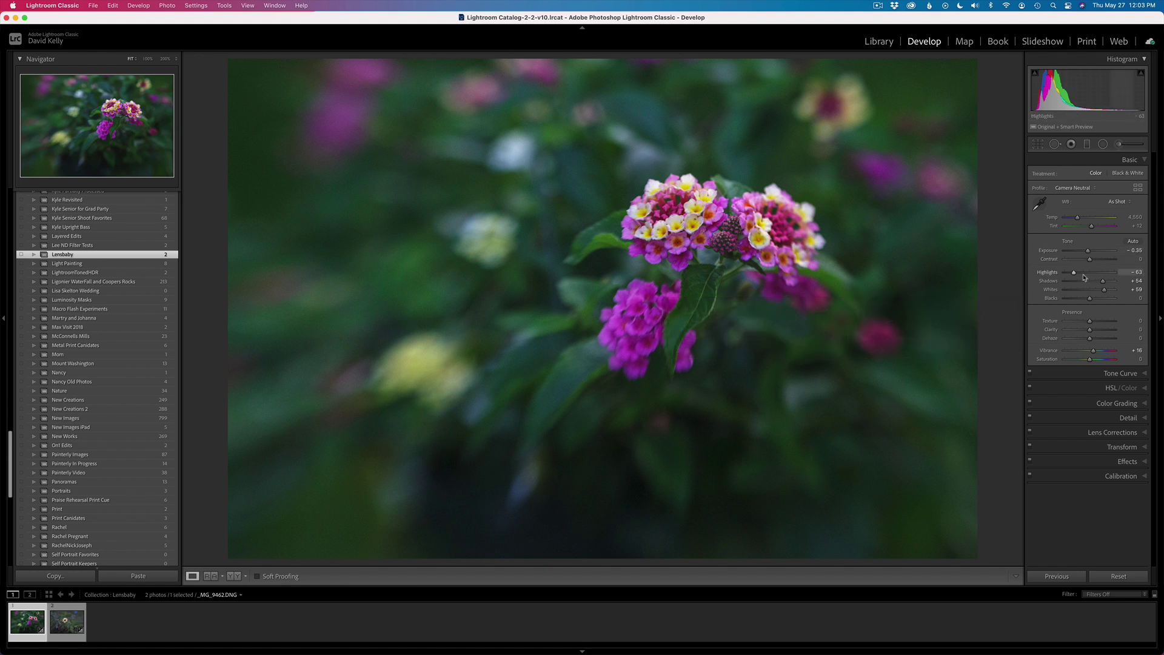
pyautogui.click(1129, 418)
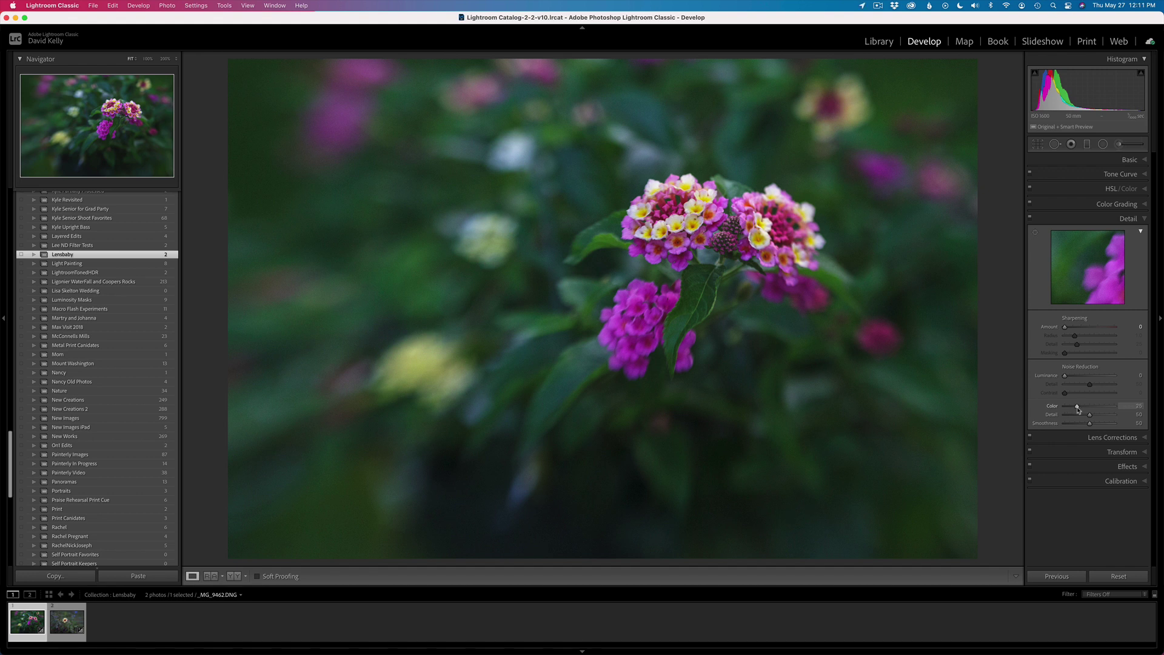
# Step: Check Lens Corrections, leaving the lens Make at None, then reopen the Basic panel
pyautogui.click(1128, 218)
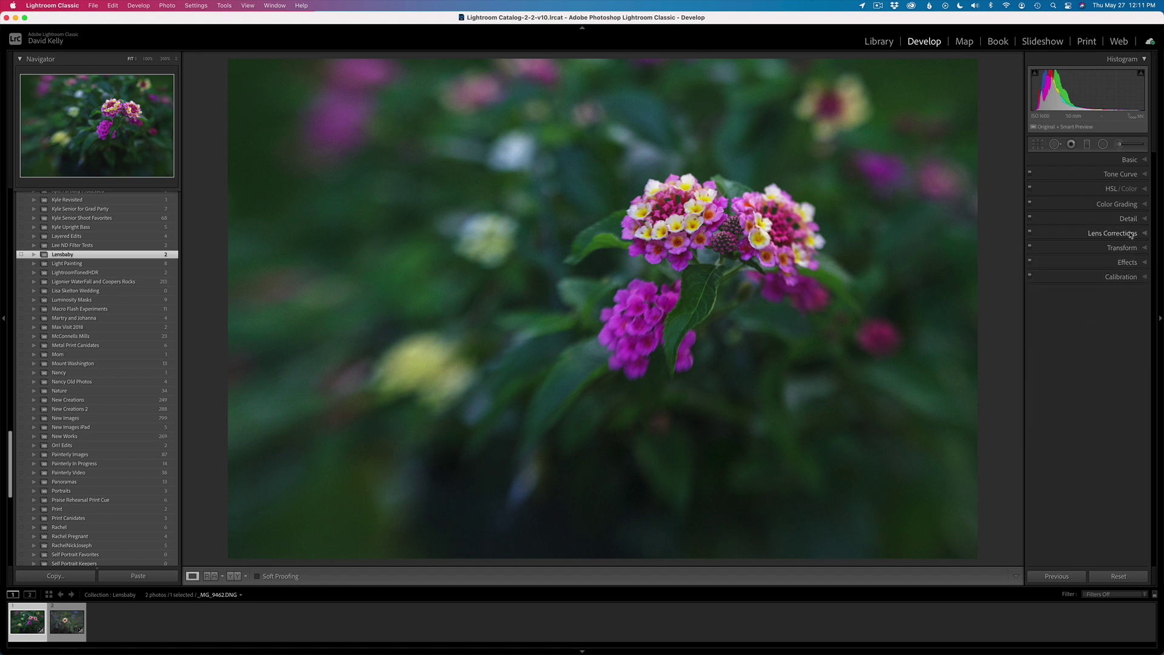
pyautogui.click(1126, 233)
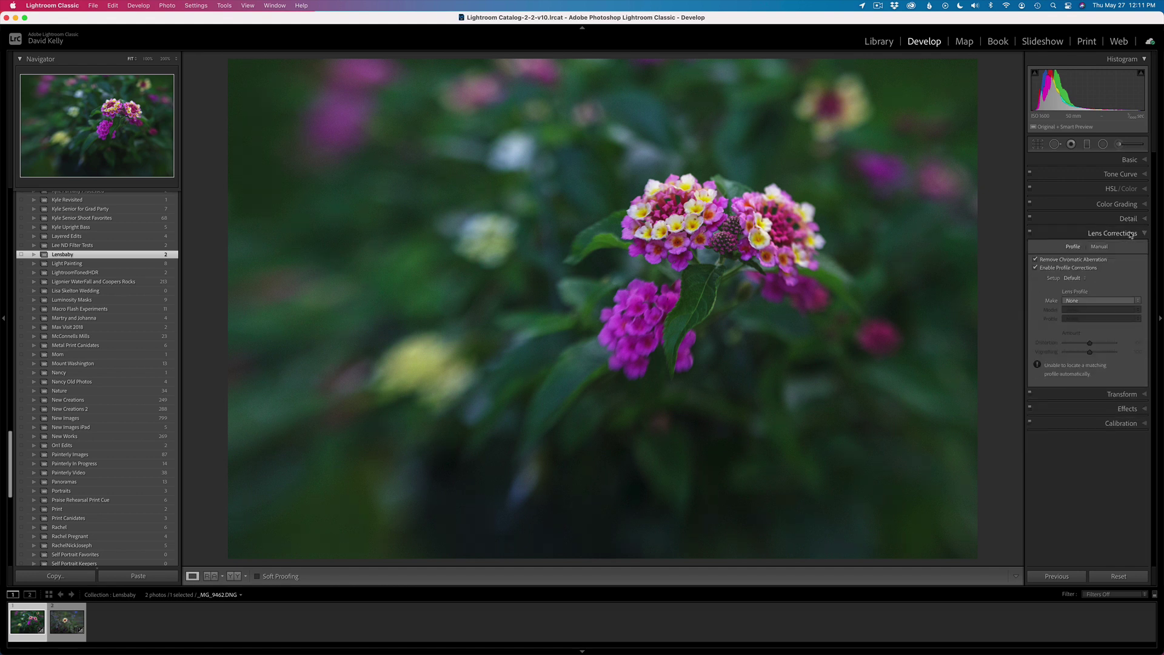
pyautogui.click(1075, 301)
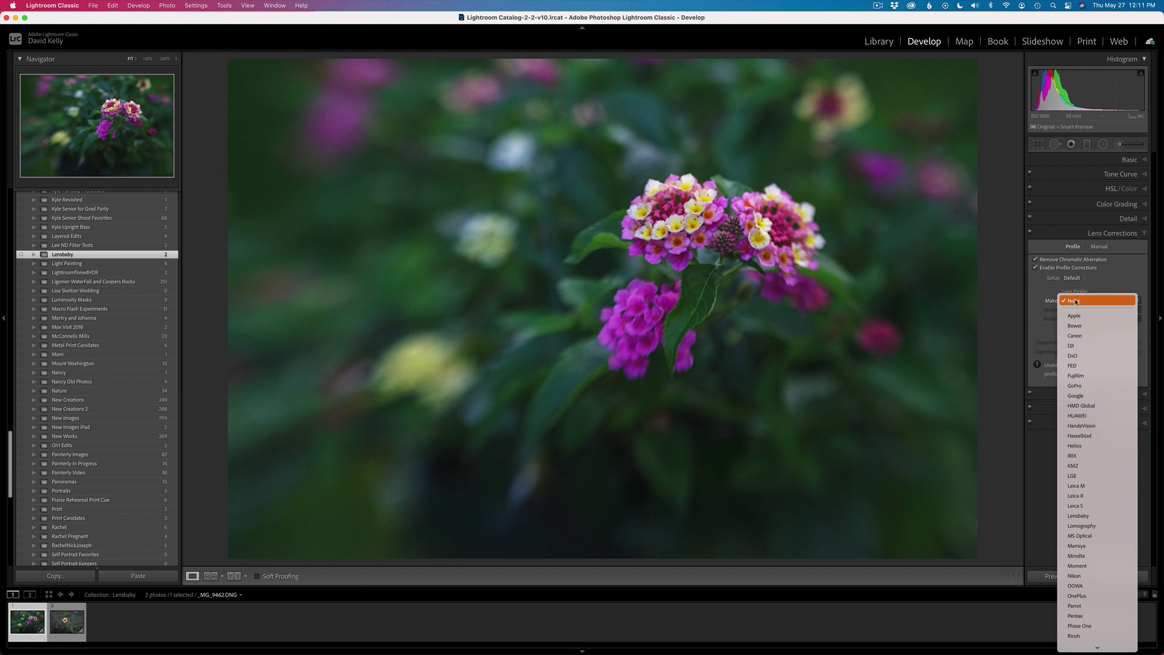
pyautogui.click(1075, 301)
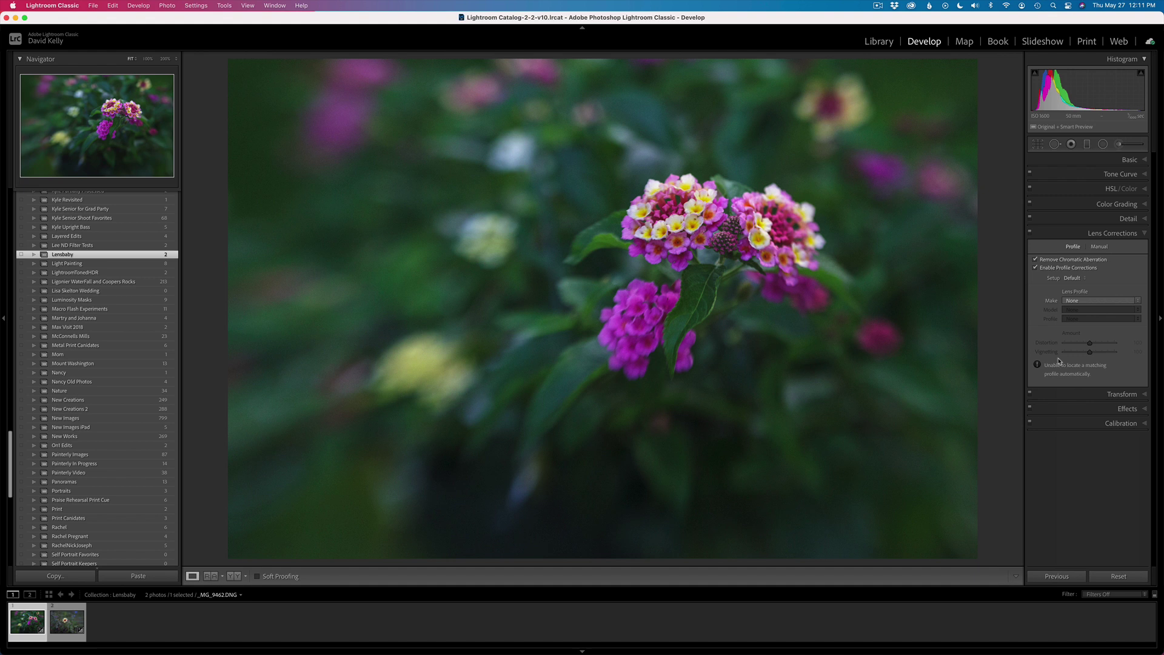
pyautogui.click(1060, 364)
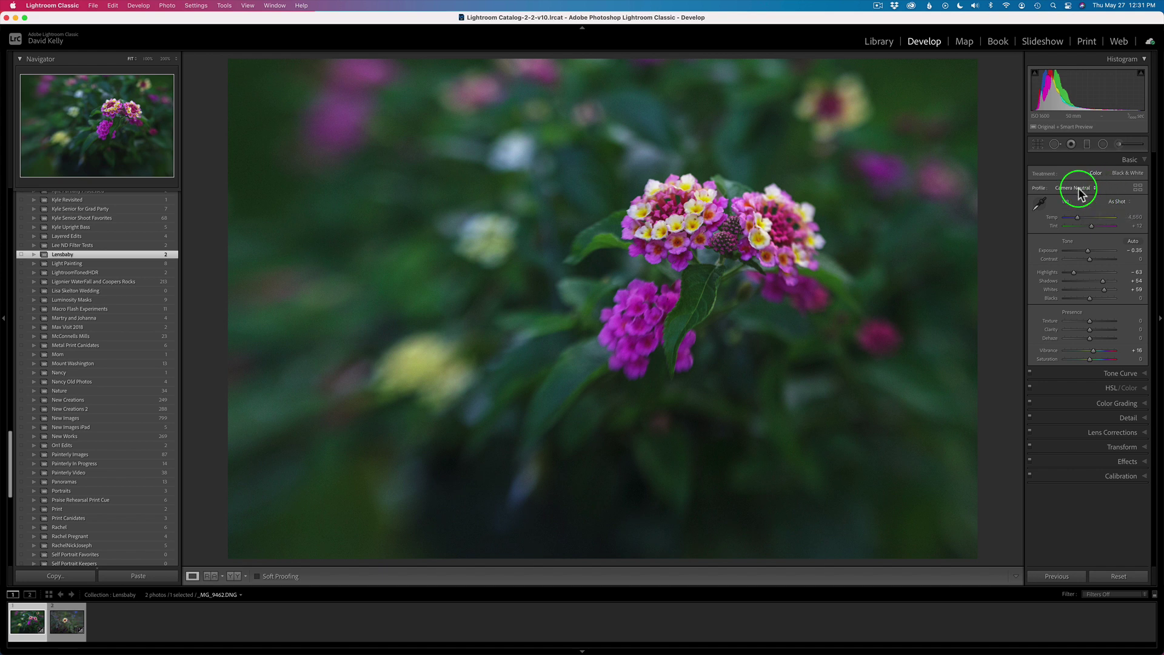
pyautogui.click(1138, 190)
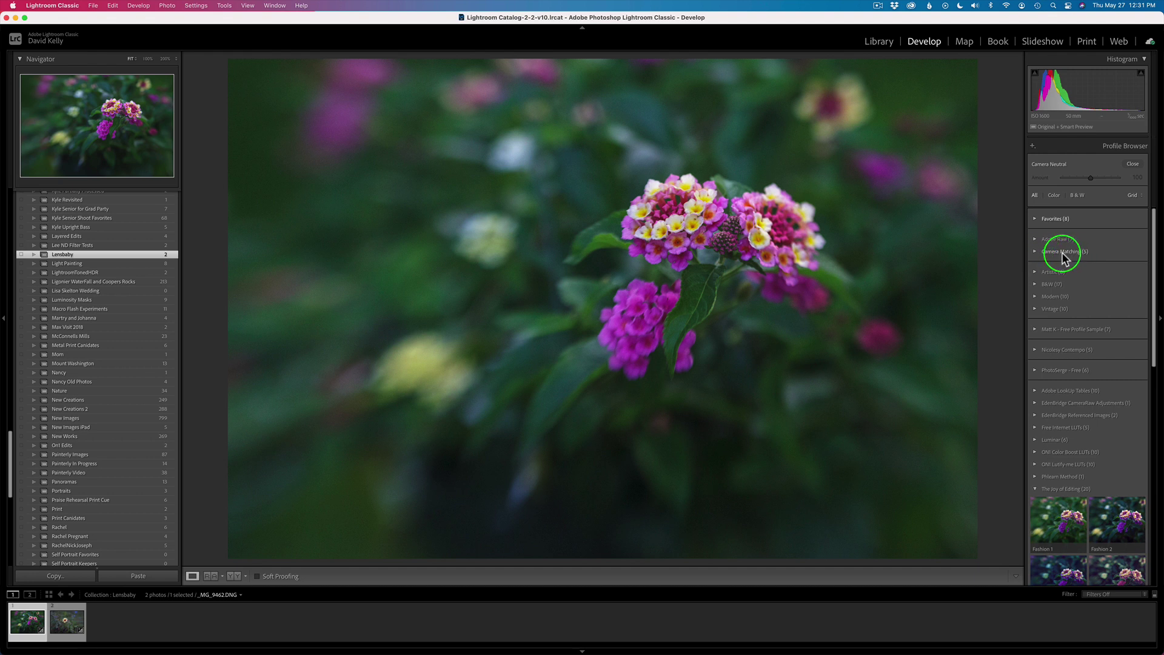
pyautogui.click(1044, 251)
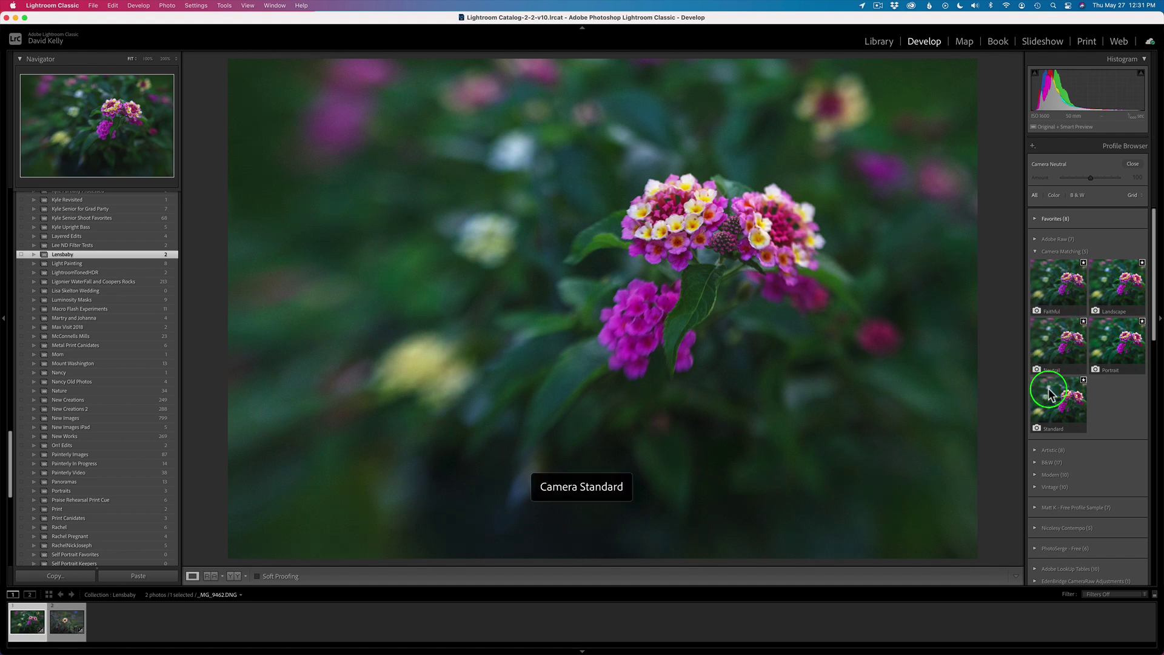
pyautogui.click(1057, 350)
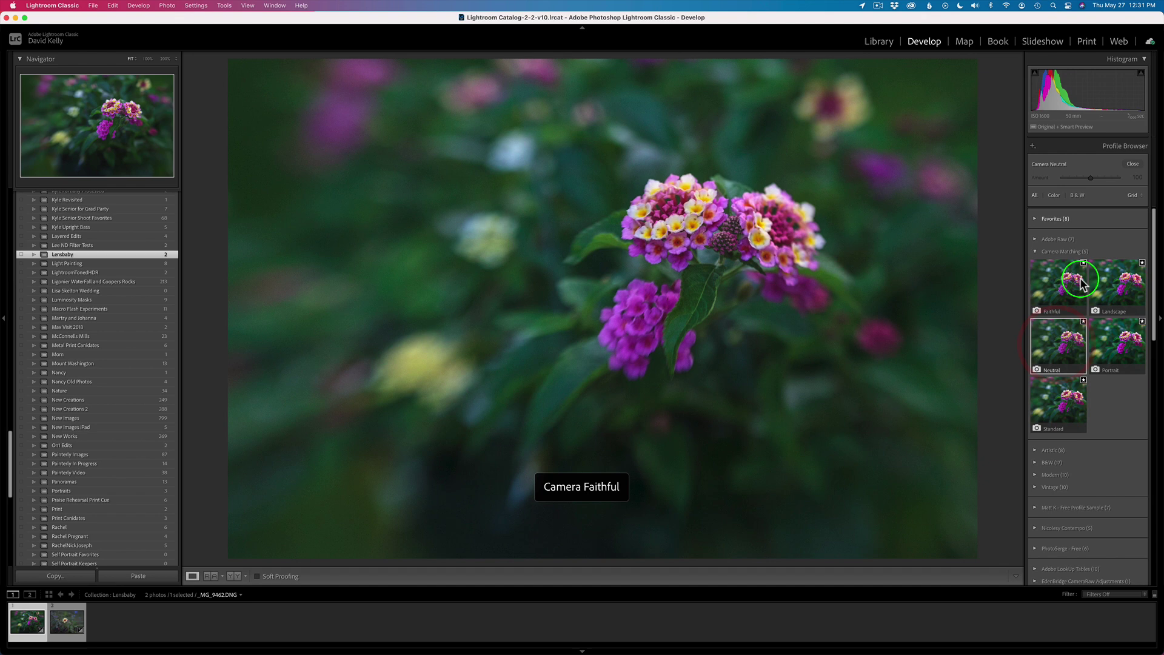
pyautogui.click(1035, 239)
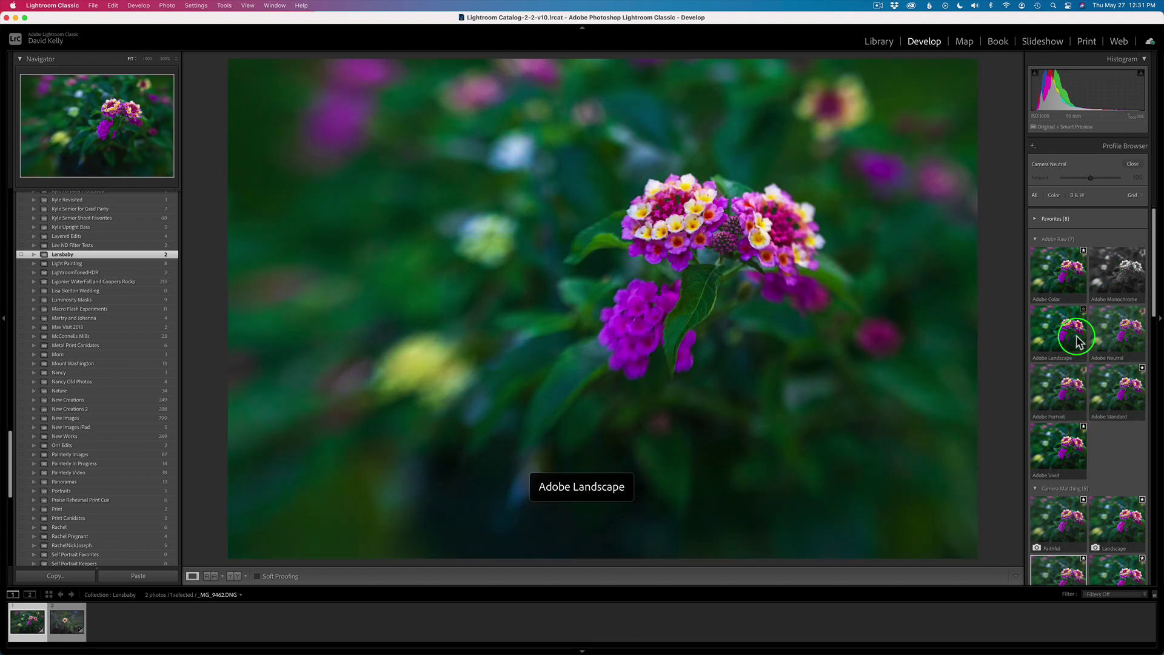
pyautogui.click(1034, 239)
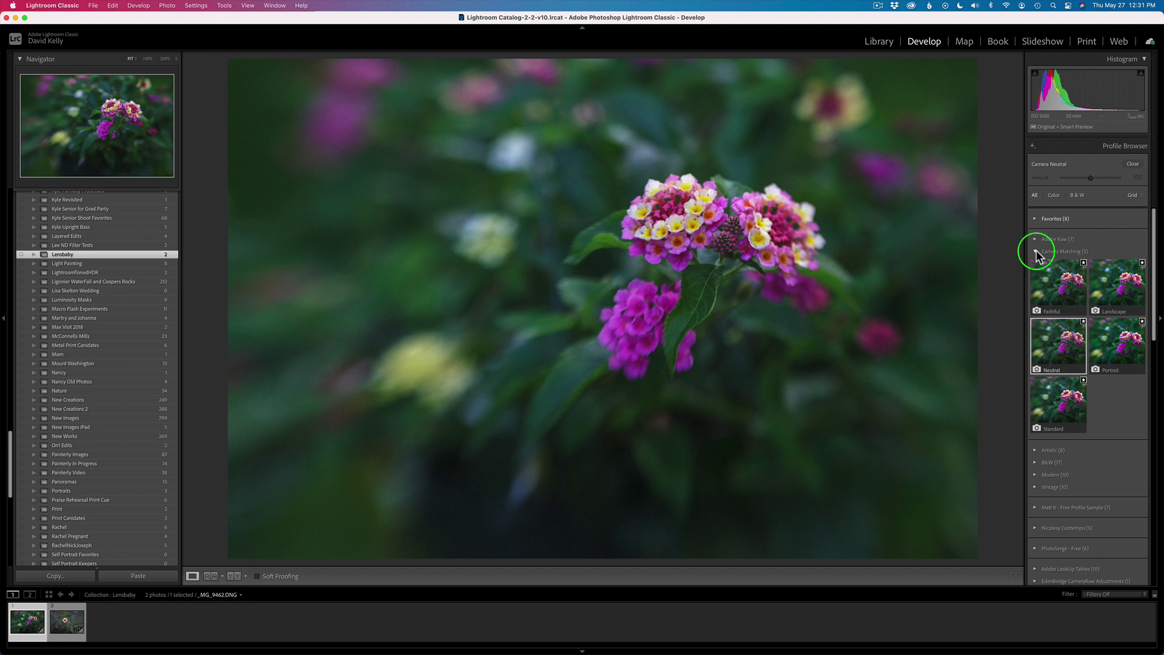
pyautogui.click(1036, 250)
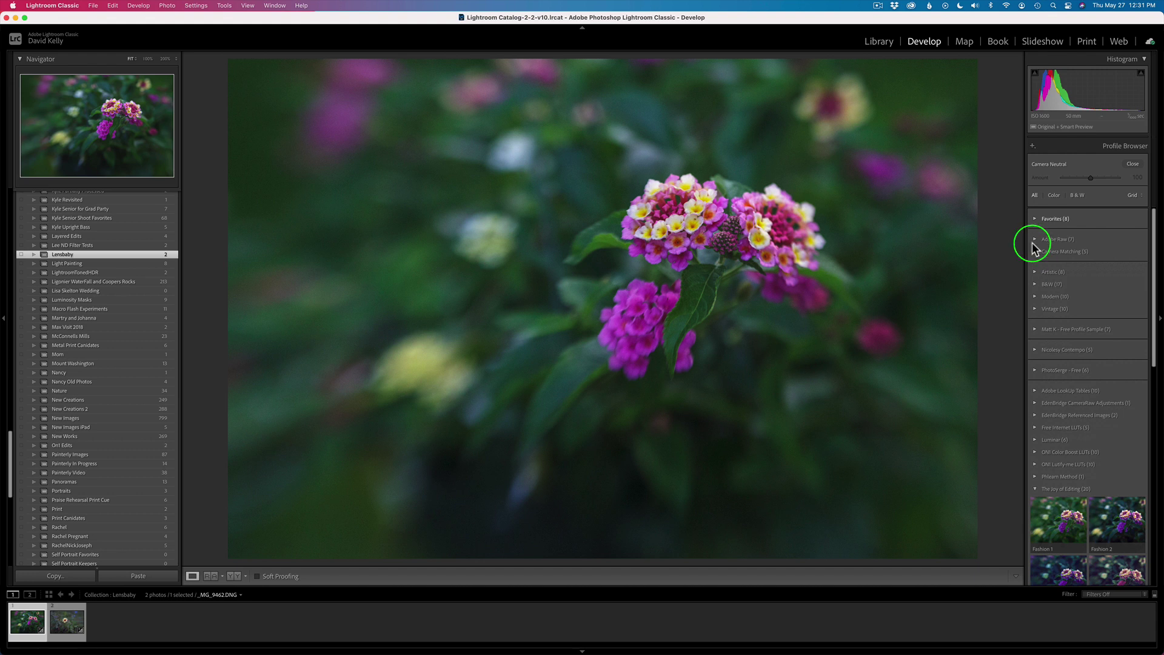
pyautogui.click(1132, 164)
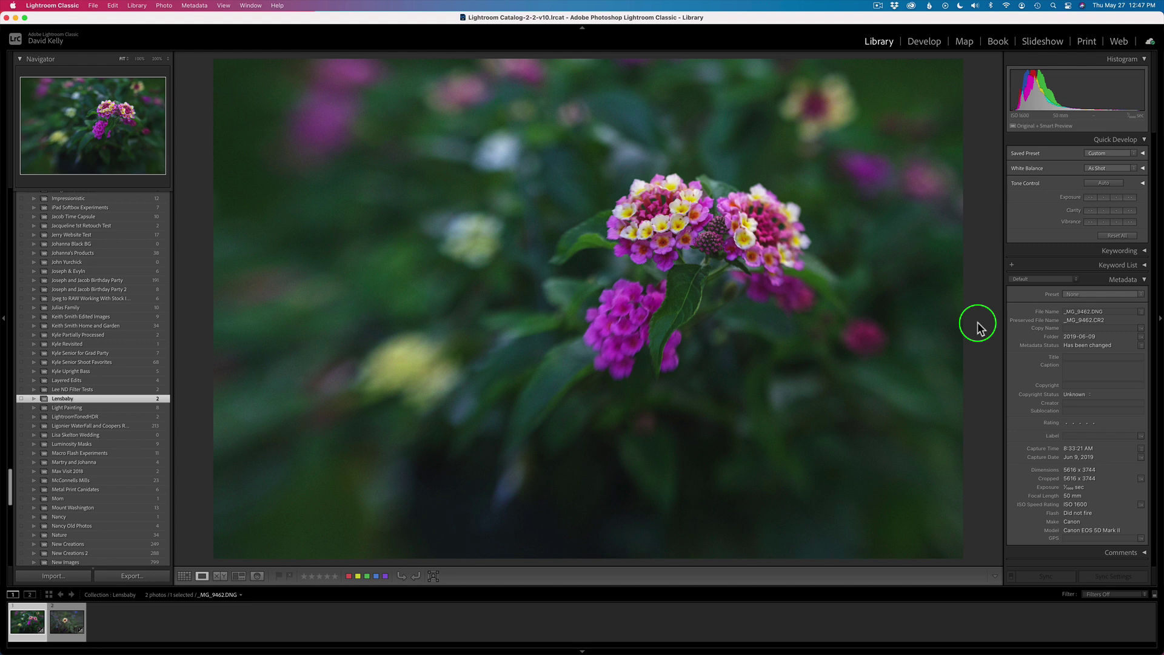
# Step: Use the photo's Edit In menu to send the lantana photo to Photoshop 2021
pyautogui.rightClick(640, 248)
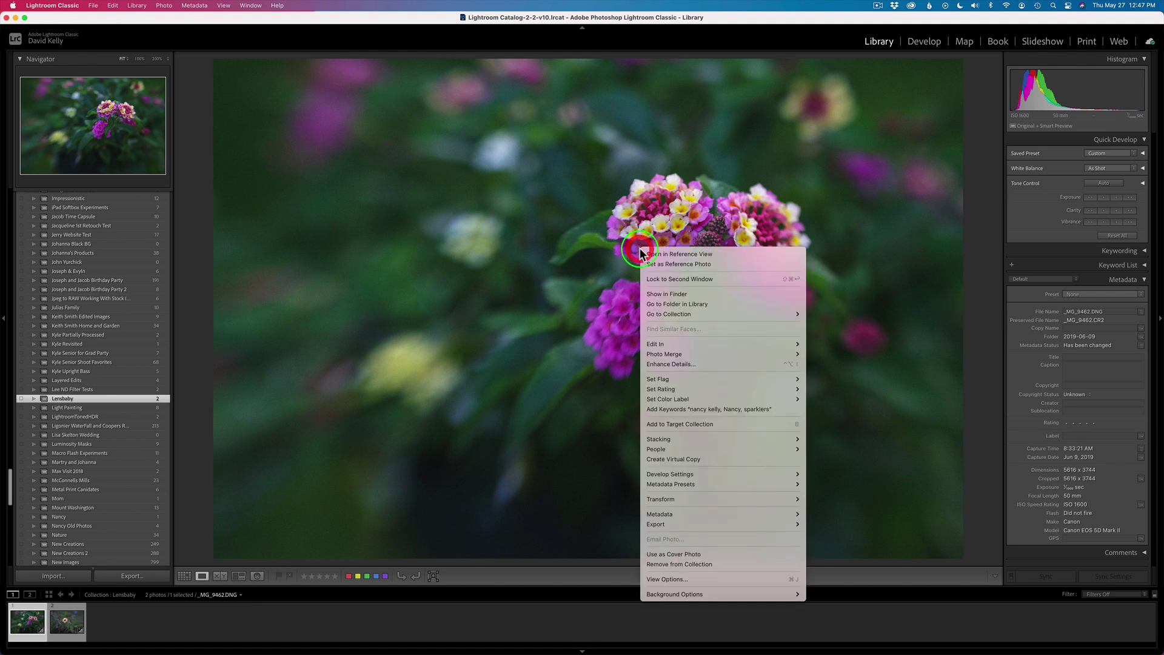
pyautogui.moveTo(792, 339)
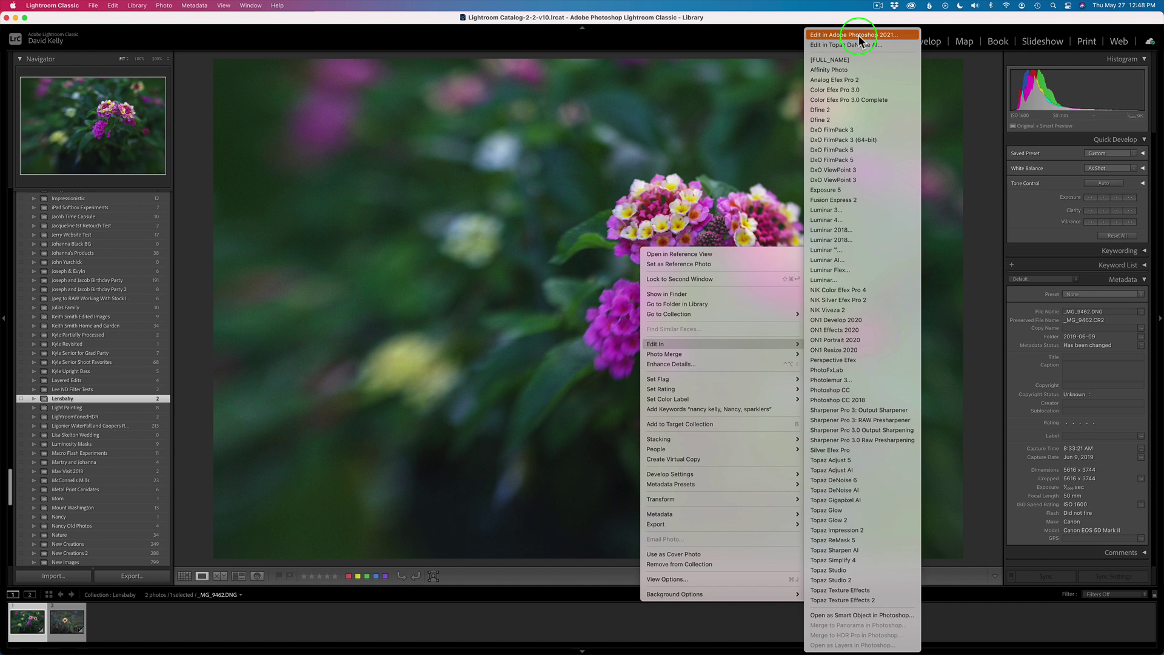
pyautogui.click(1054, 619)
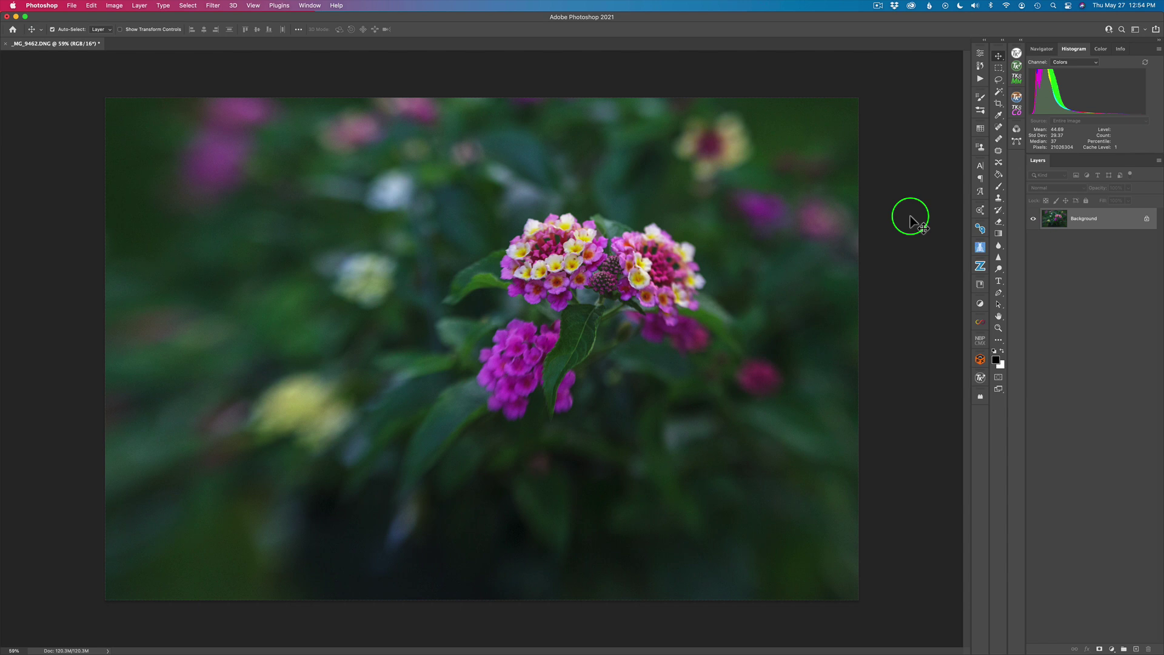
# Step: Zoom in to check the flower's noise, zoom back out, and duplicate Background as Layer 1
pyautogui.scroll(5, 573, 271)
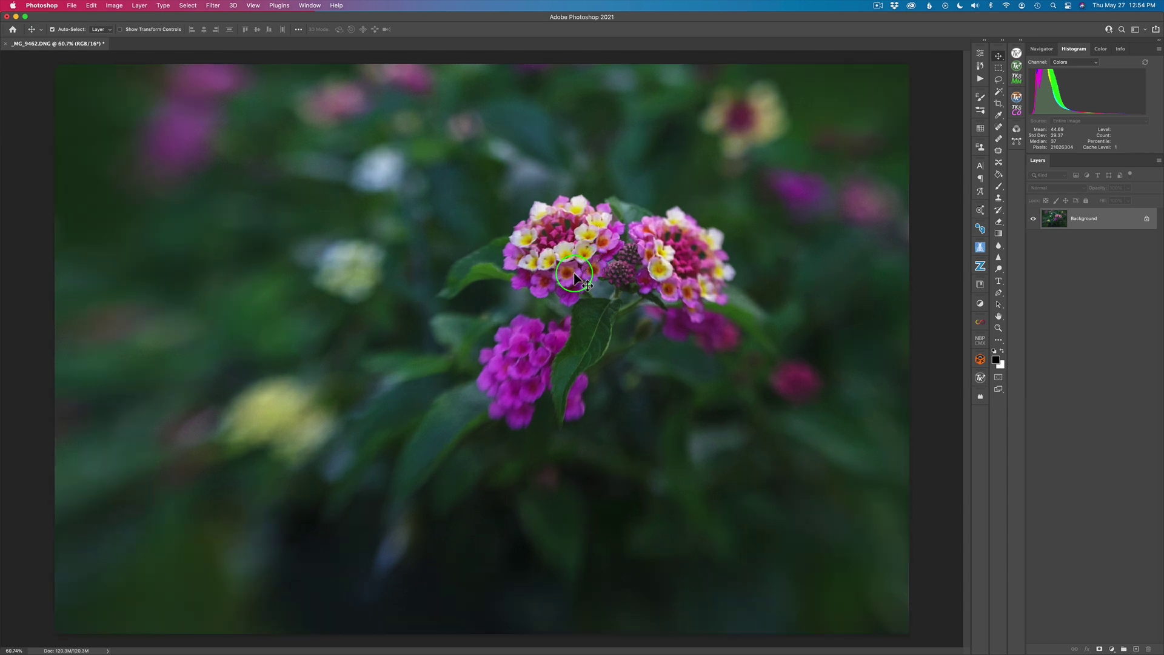
pyautogui.scroll(3, 573, 273)
pyautogui.scroll(3, 574, 273)
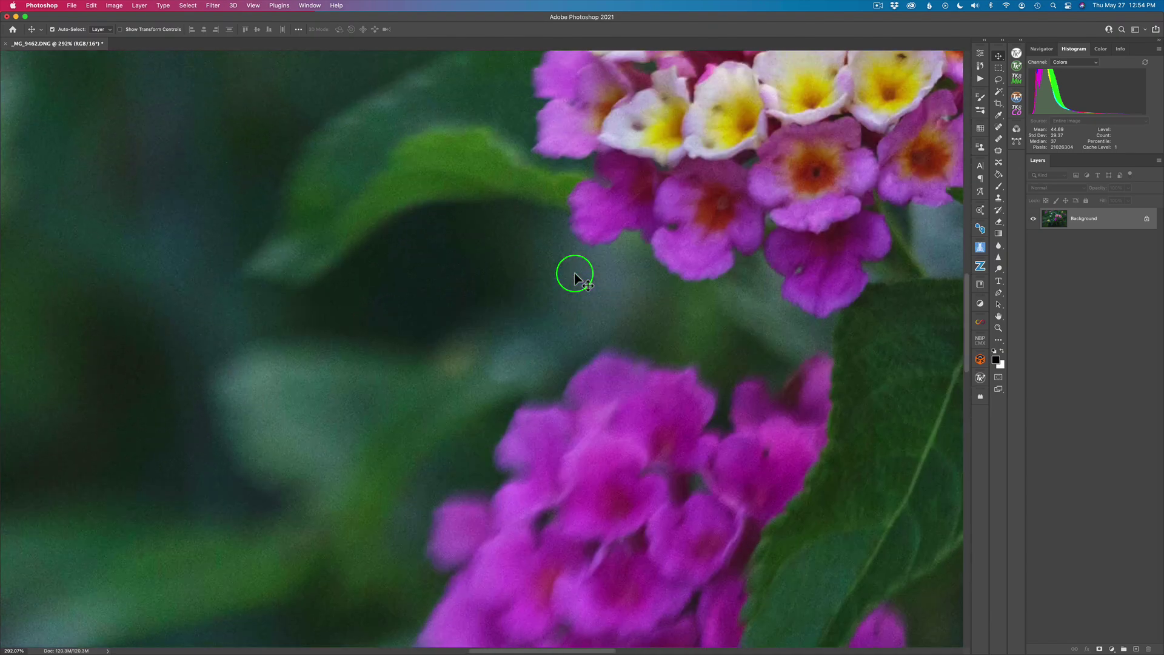
pyautogui.scroll(3, 574, 273)
pyautogui.scroll(2, 574, 278)
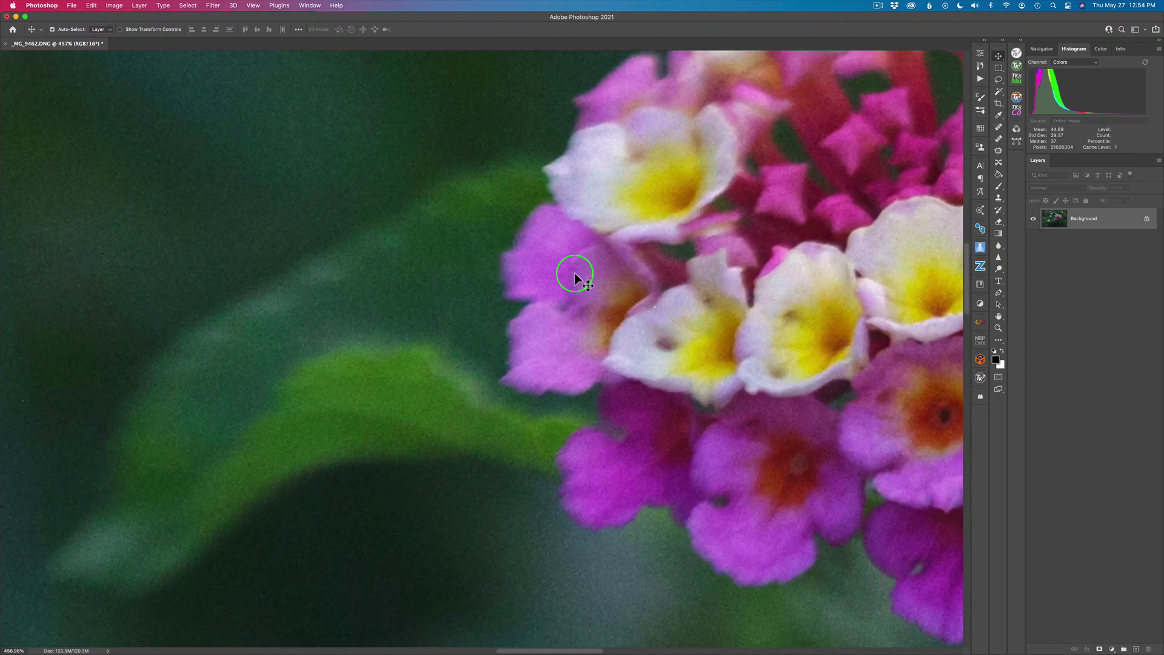
pyautogui.scroll(-4, 573, 272)
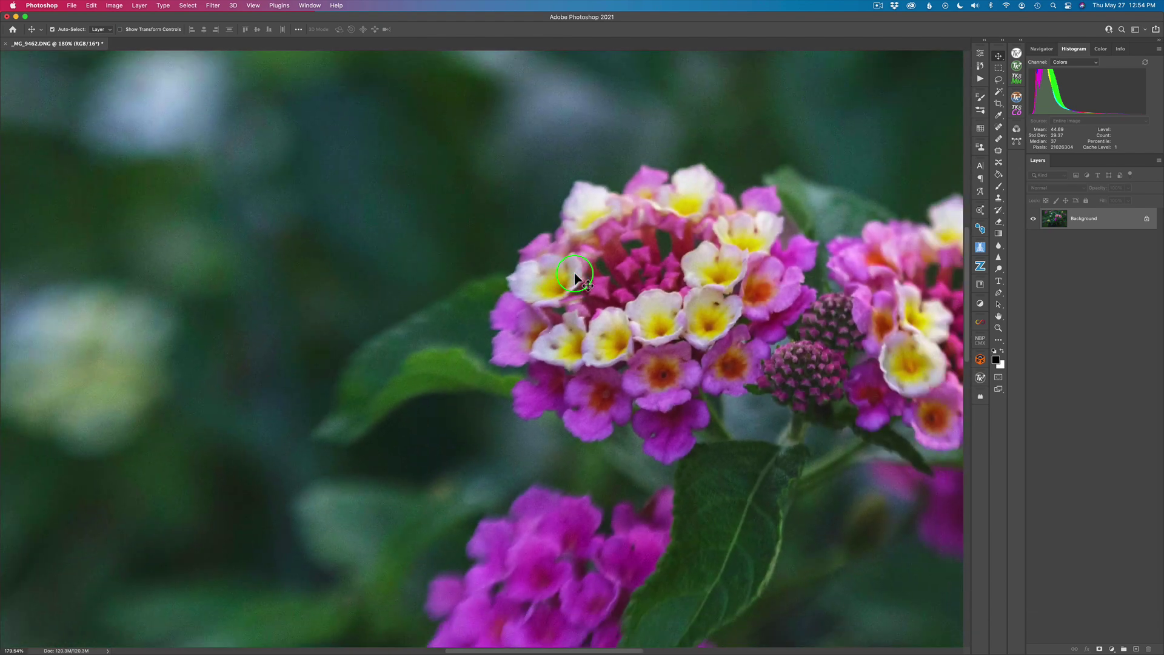
pyautogui.scroll(-5, 573, 272)
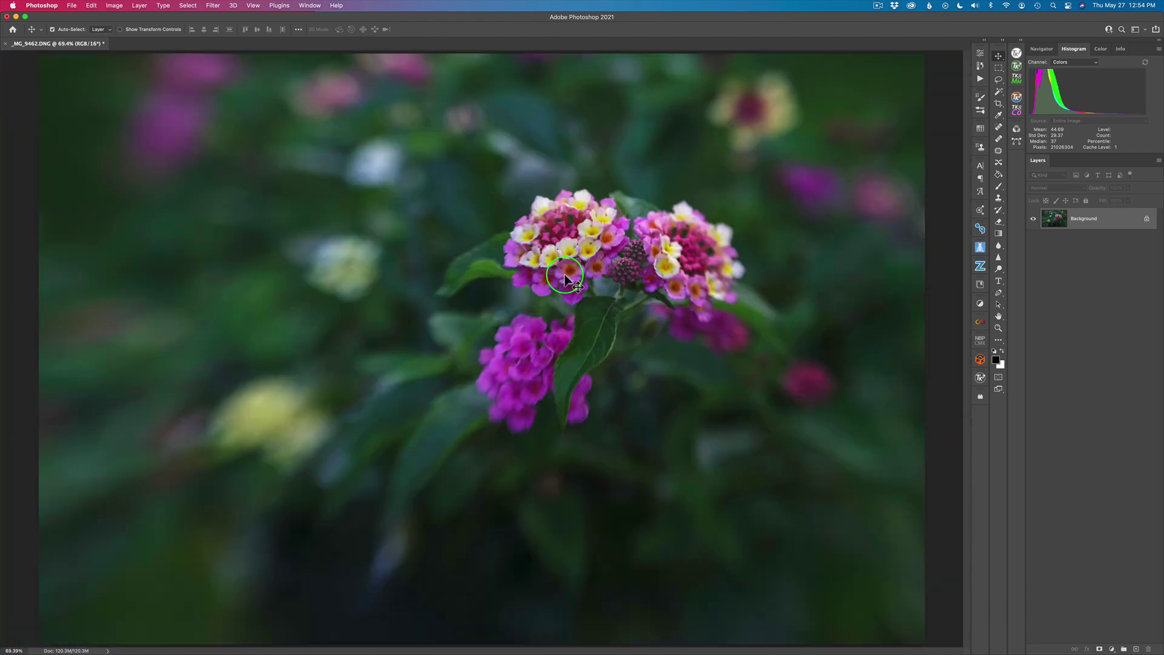
pyautogui.scroll(-1, 565, 280)
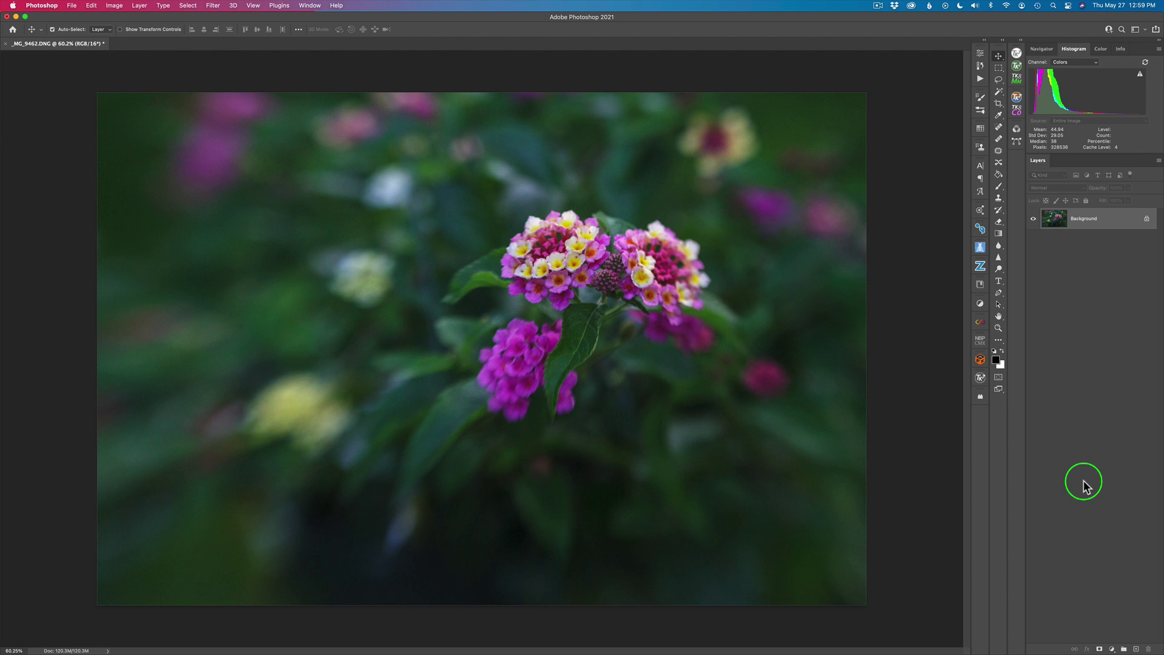
pyautogui.press('super+j')
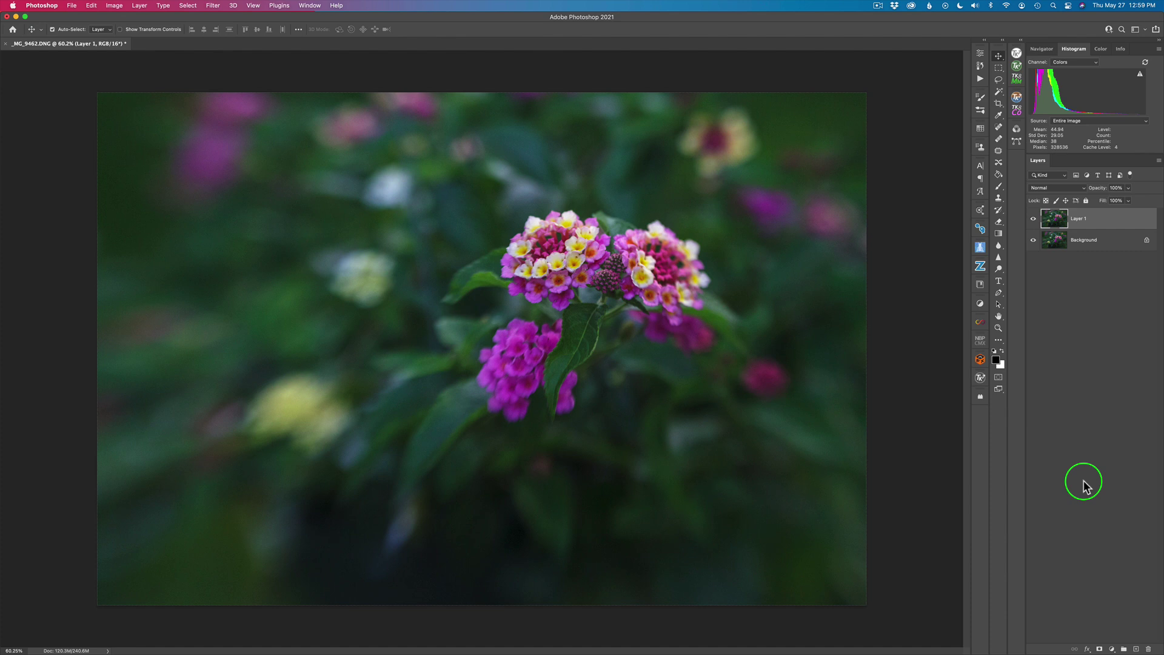
# Step: Run Filter > Topaz Labs > Topaz DeNoise AI on Layer 1
pyautogui.rightClick(1115, 224)
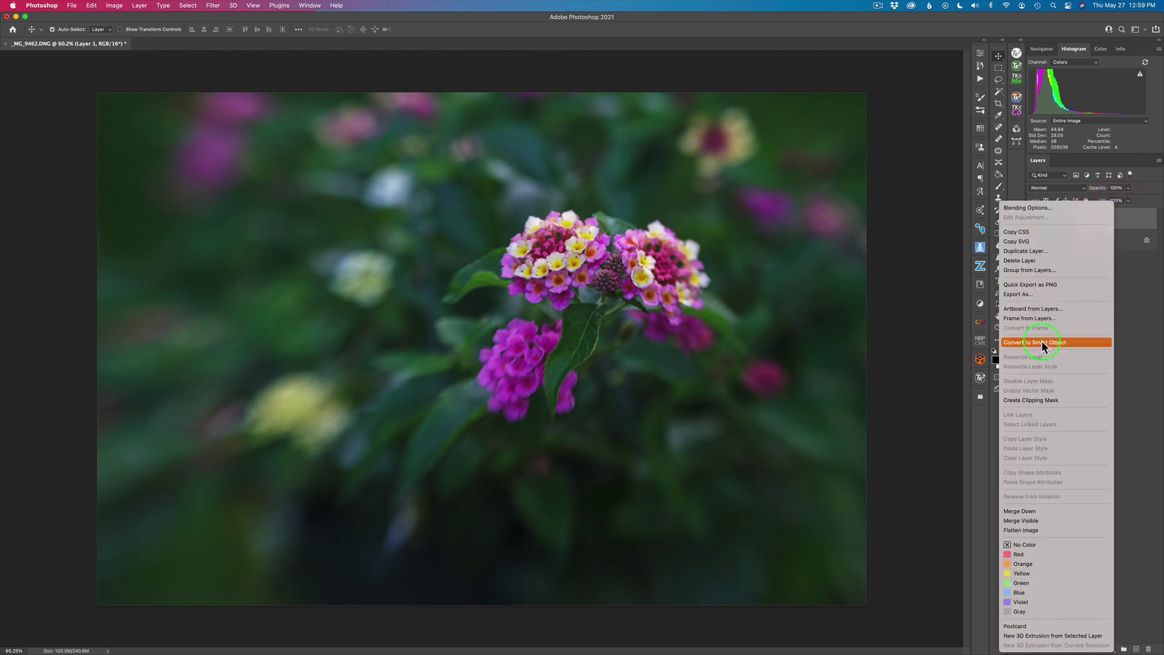
pyautogui.click(1132, 327)
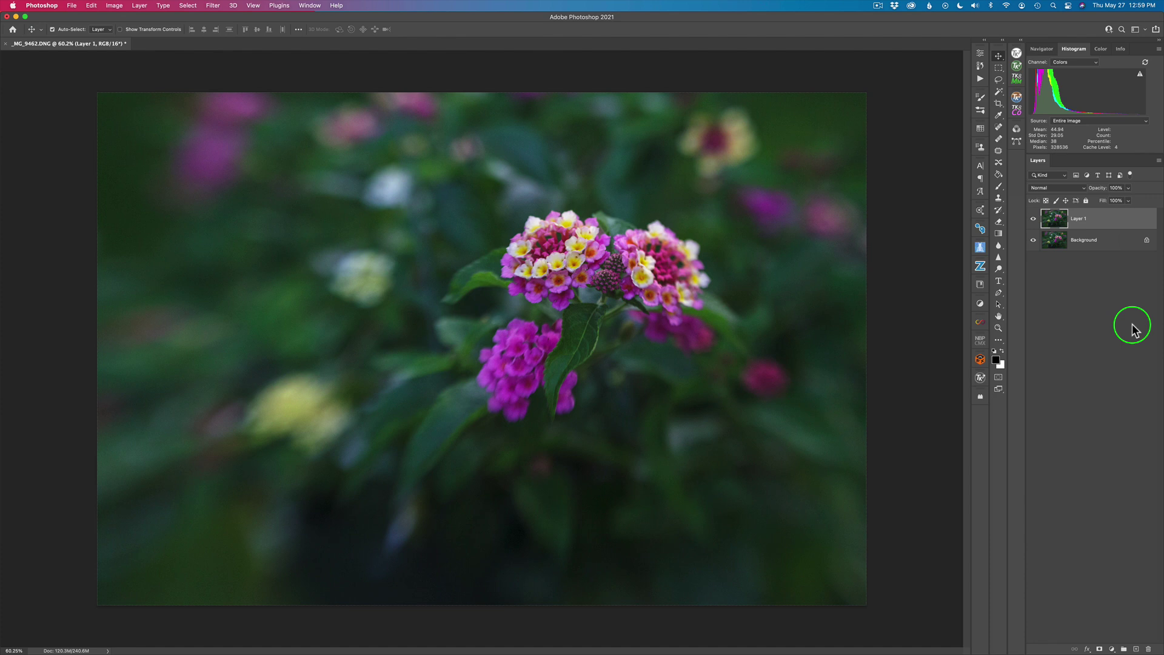
pyautogui.click(213, 6)
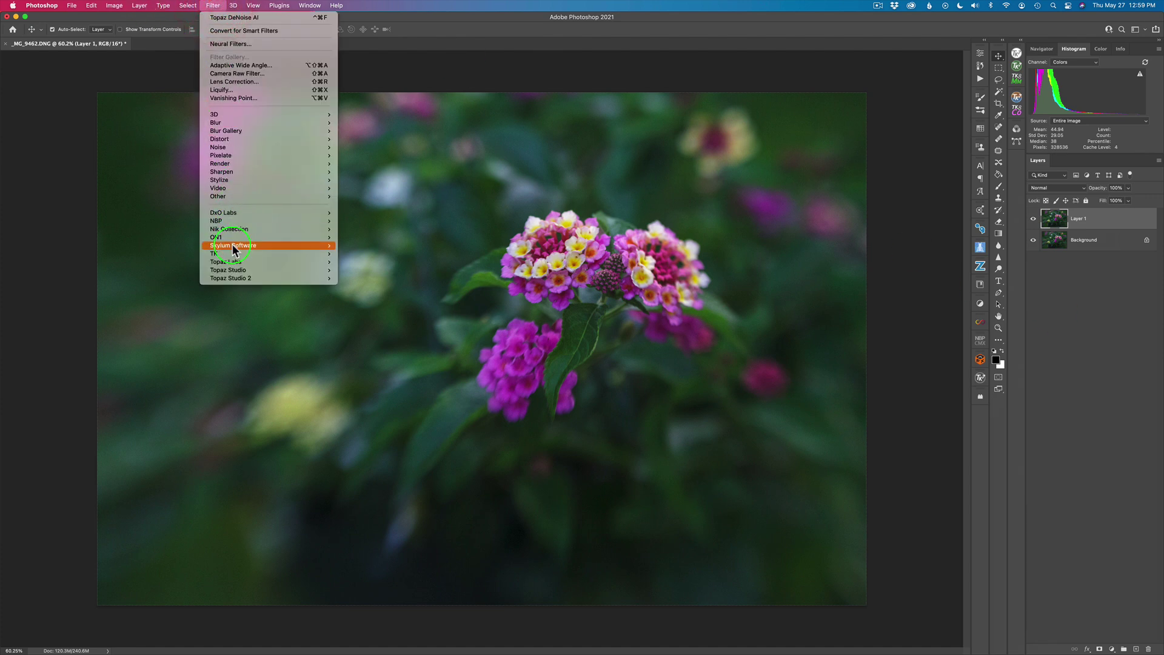
pyautogui.moveTo(233, 261)
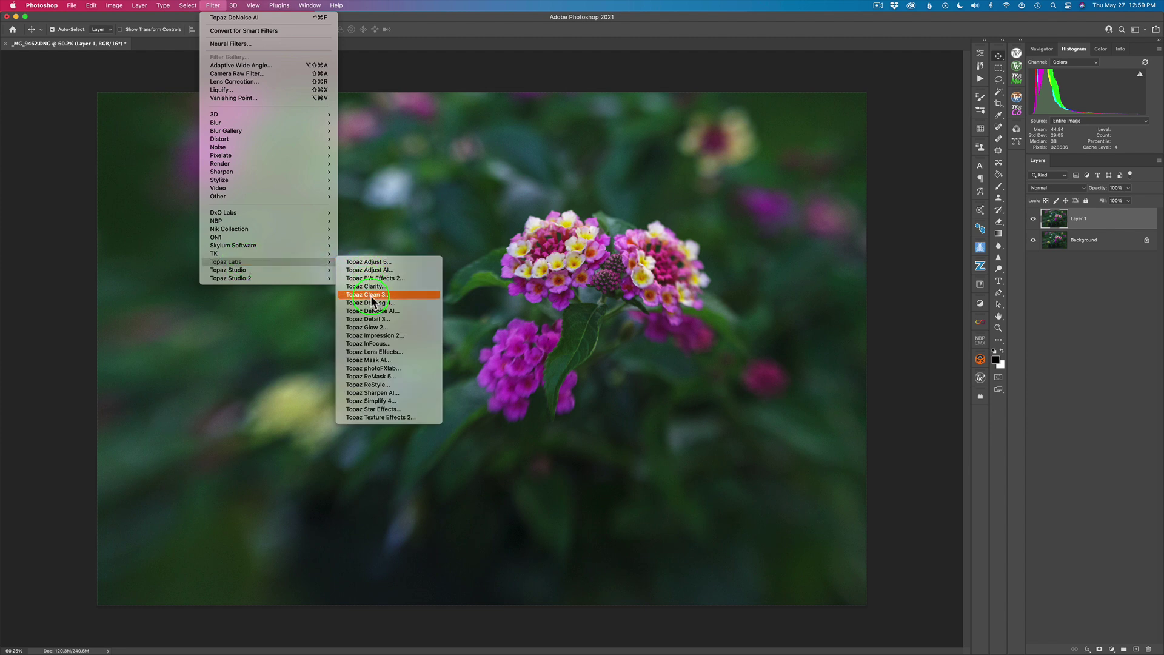
pyautogui.click(377, 311)
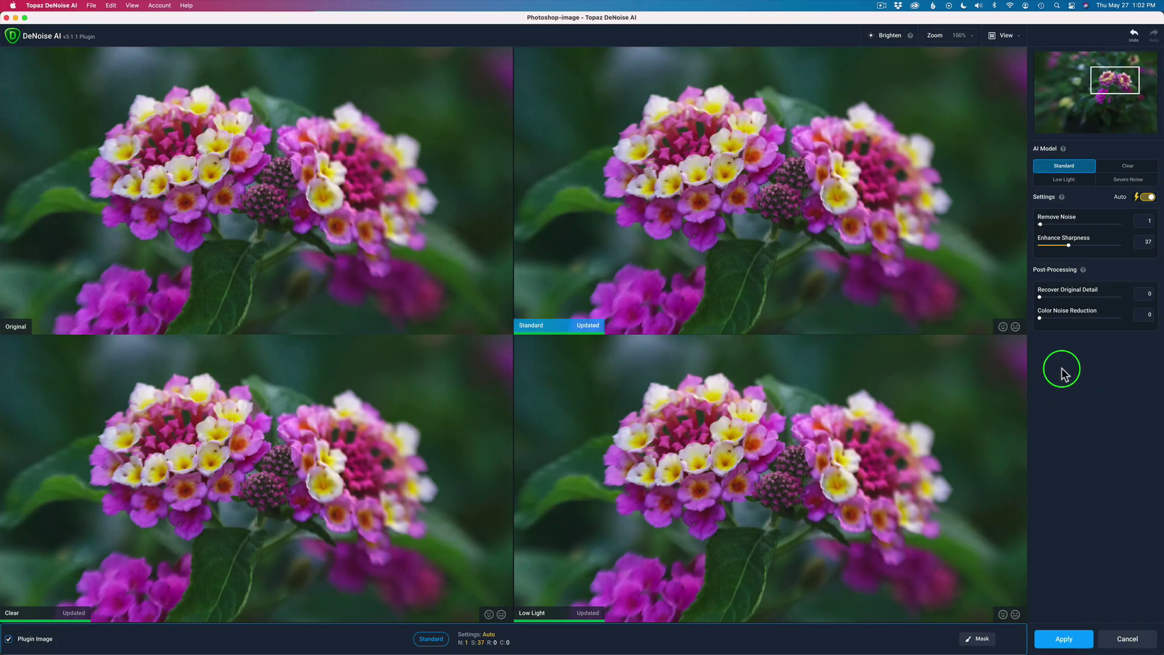
pyautogui.click(1004, 38)
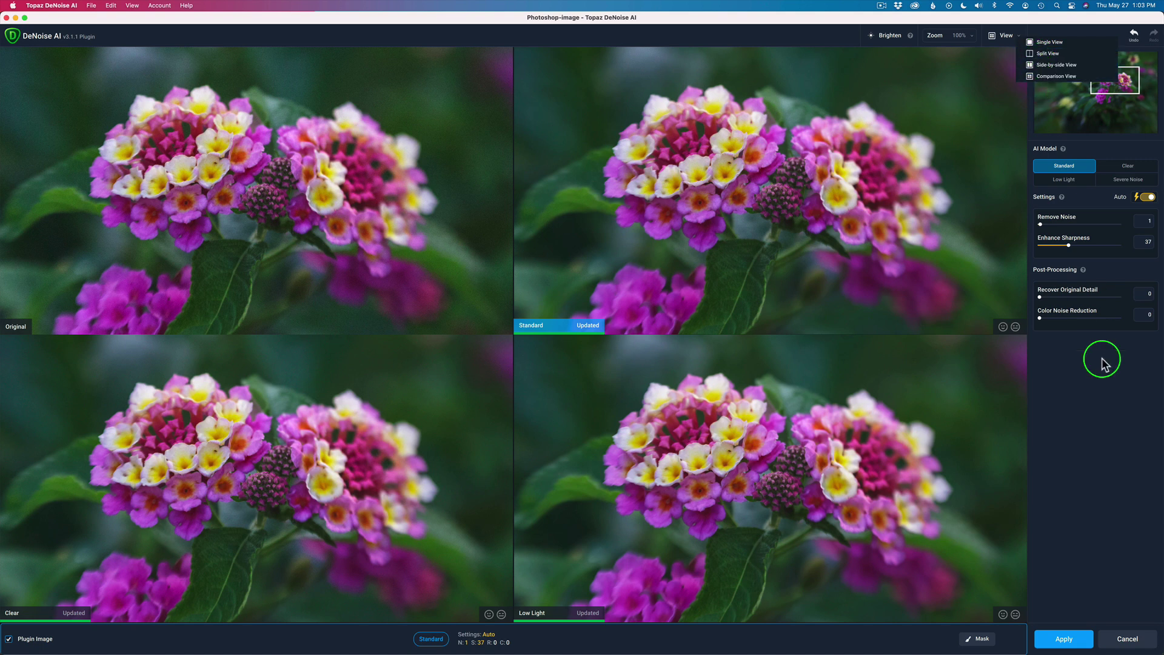
pyautogui.click(1095, 390)
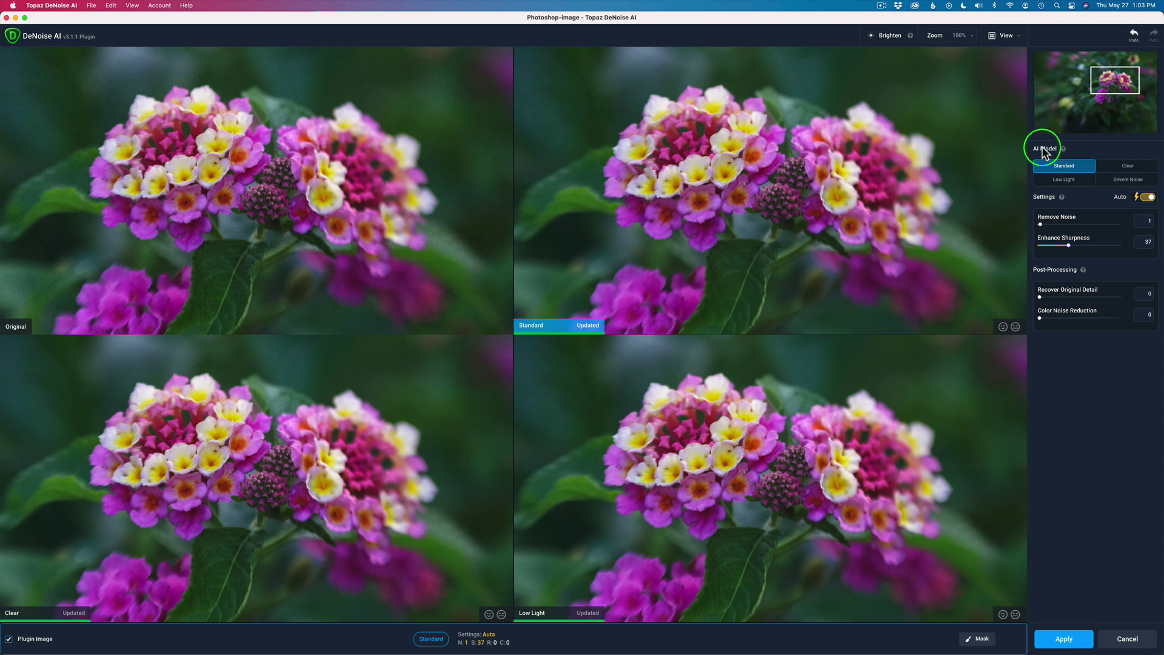
pyautogui.moveTo(1063, 150)
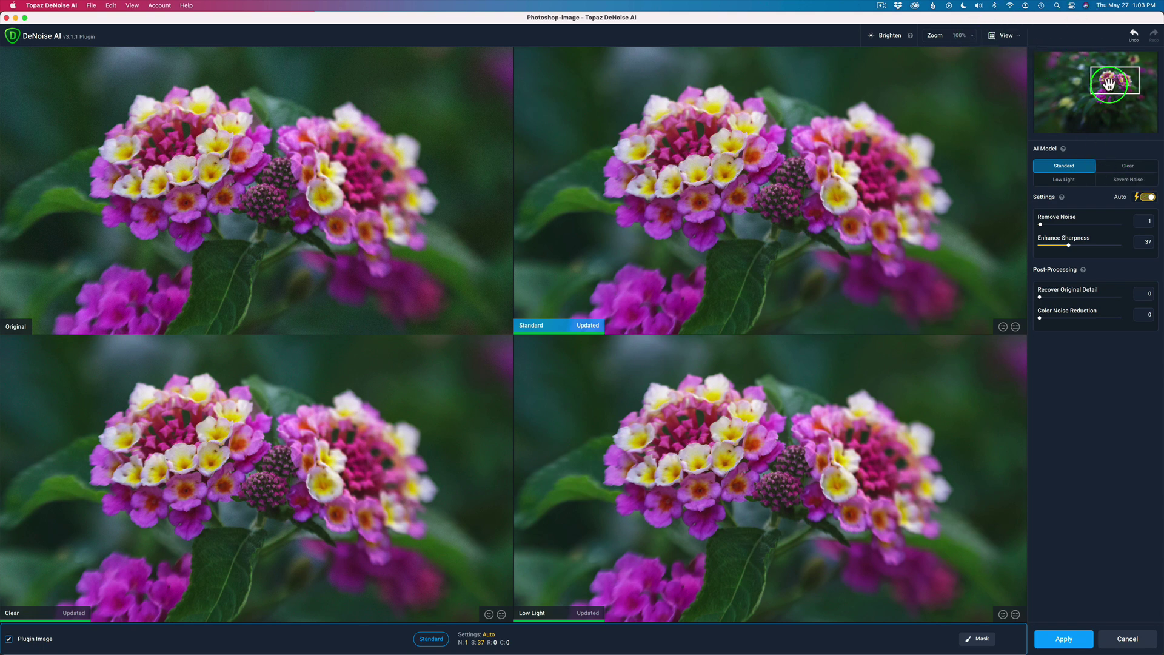
# Step: Drag the navigator rectangle to move all four previews onto another part of the flowers
pyautogui.moveTo(1108, 83)
pyautogui.mouseDown()
pyautogui.moveTo(1084, 84)
pyautogui.moveTo(1110, 80)
pyautogui.mouseUp()
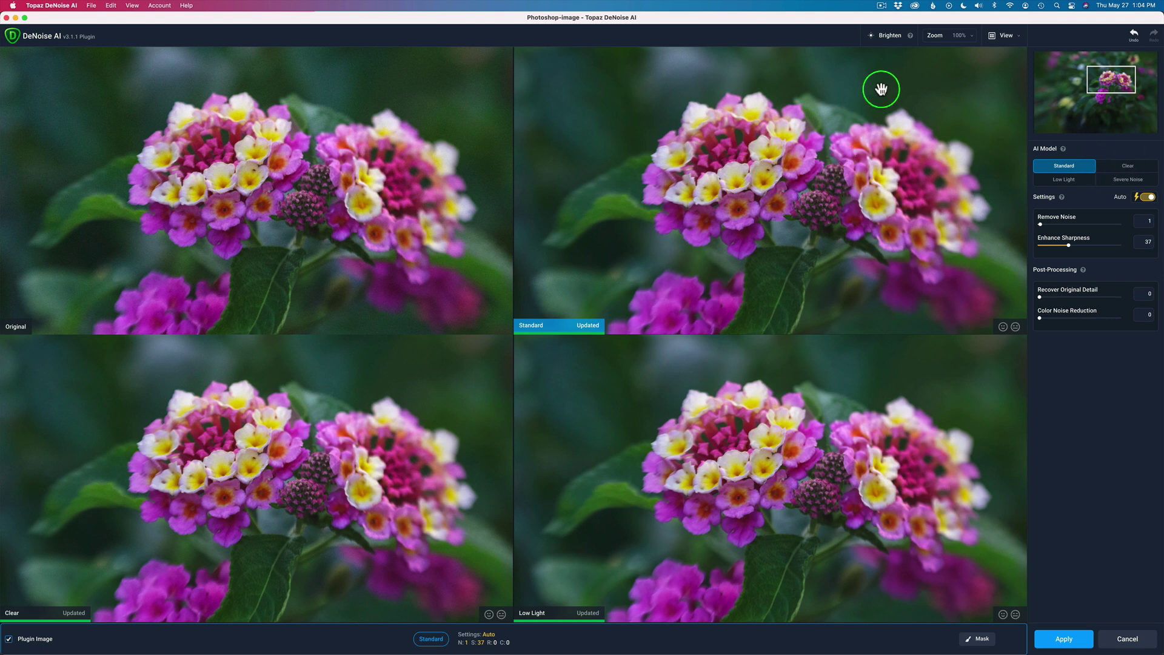
# Step: Switch to Side-by-side View and pan both views into the blurred background left of the flowers
pyautogui.click(1018, 38)
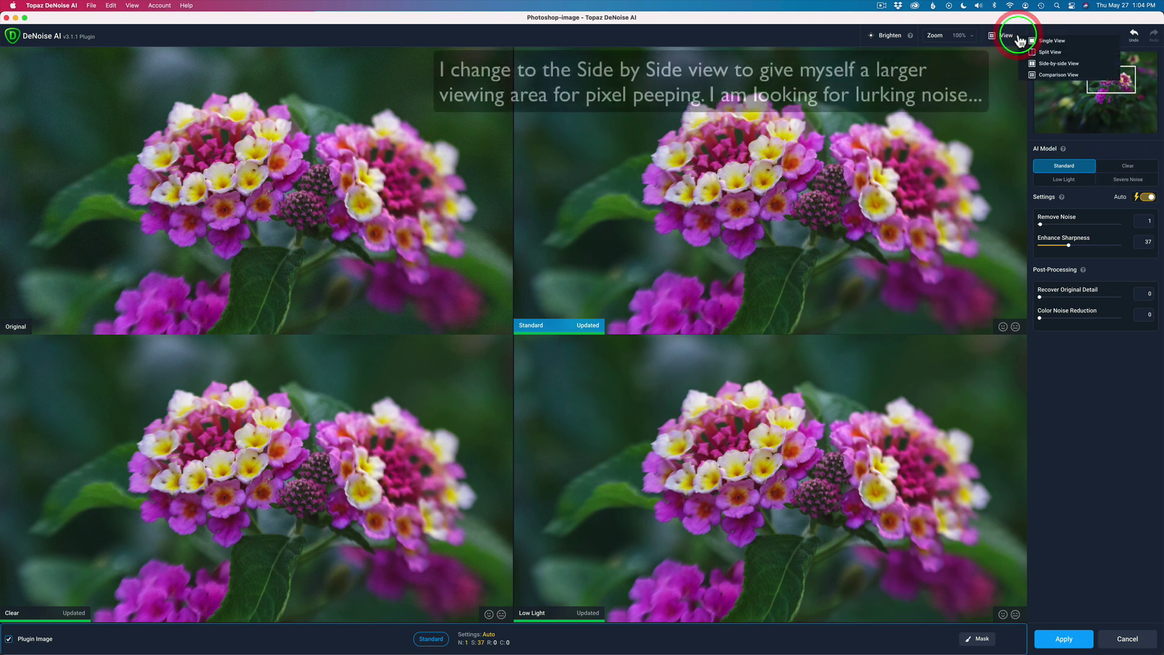
pyautogui.click(1044, 63)
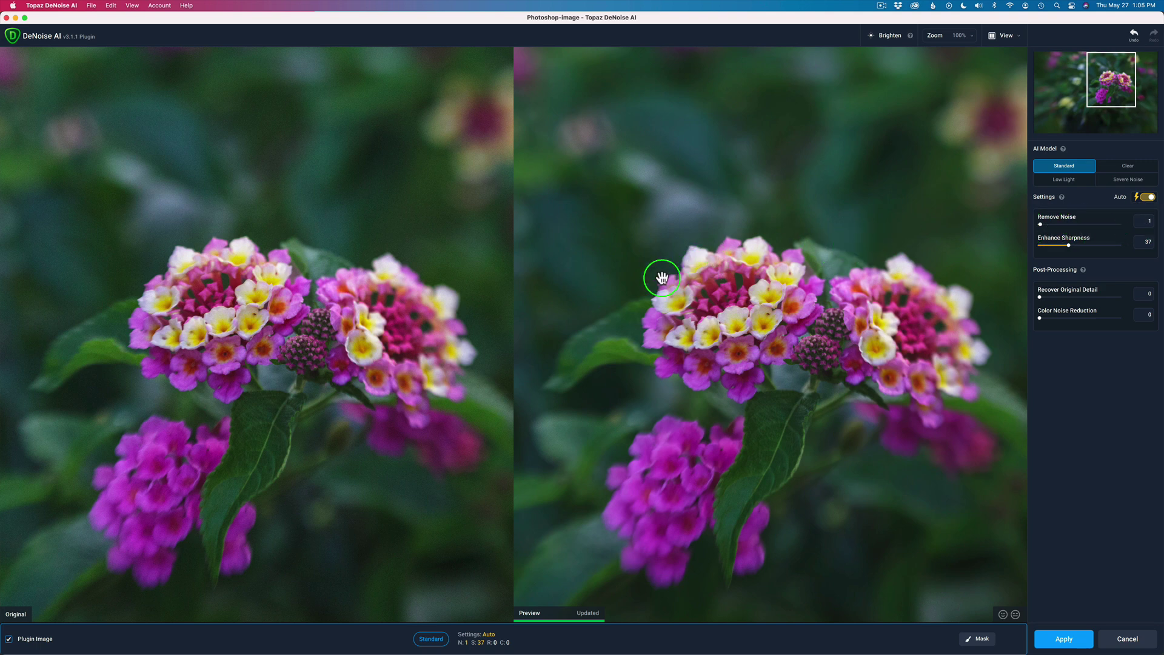
pyautogui.moveTo(657, 277); pyautogui.dragTo(976, 288)
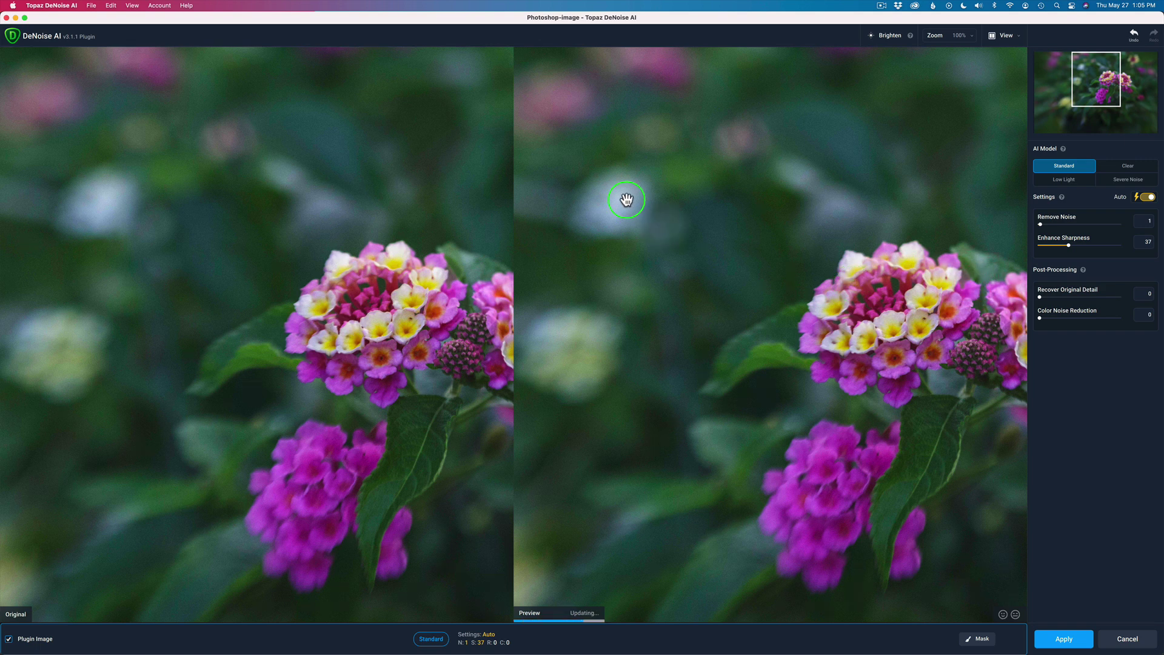
pyautogui.moveTo(626, 199); pyautogui.dragTo(885, 216)
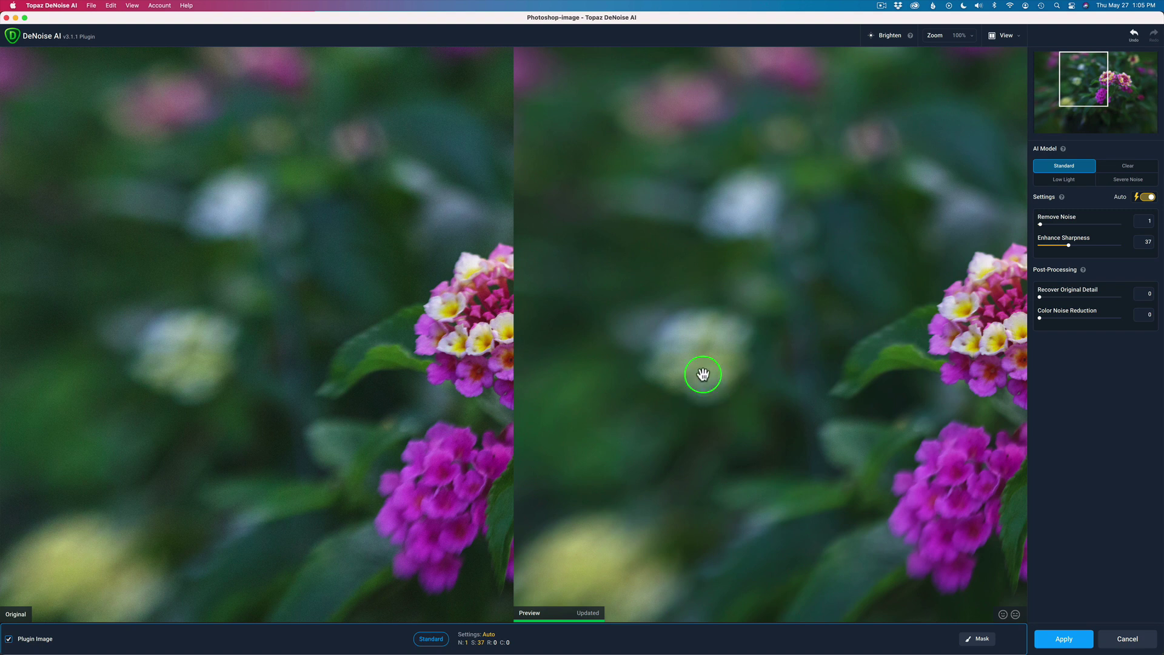
pyautogui.moveTo(765, 236); pyautogui.dragTo(857, 109)
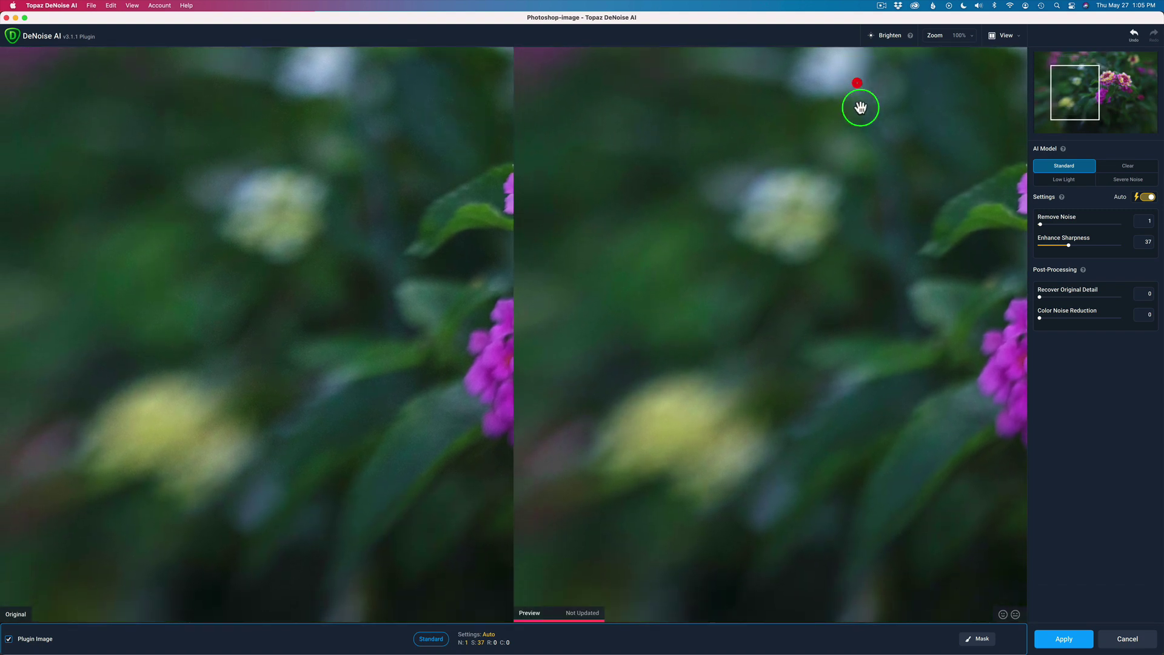
pyautogui.moveTo(758, 405); pyautogui.dragTo(795, 337)
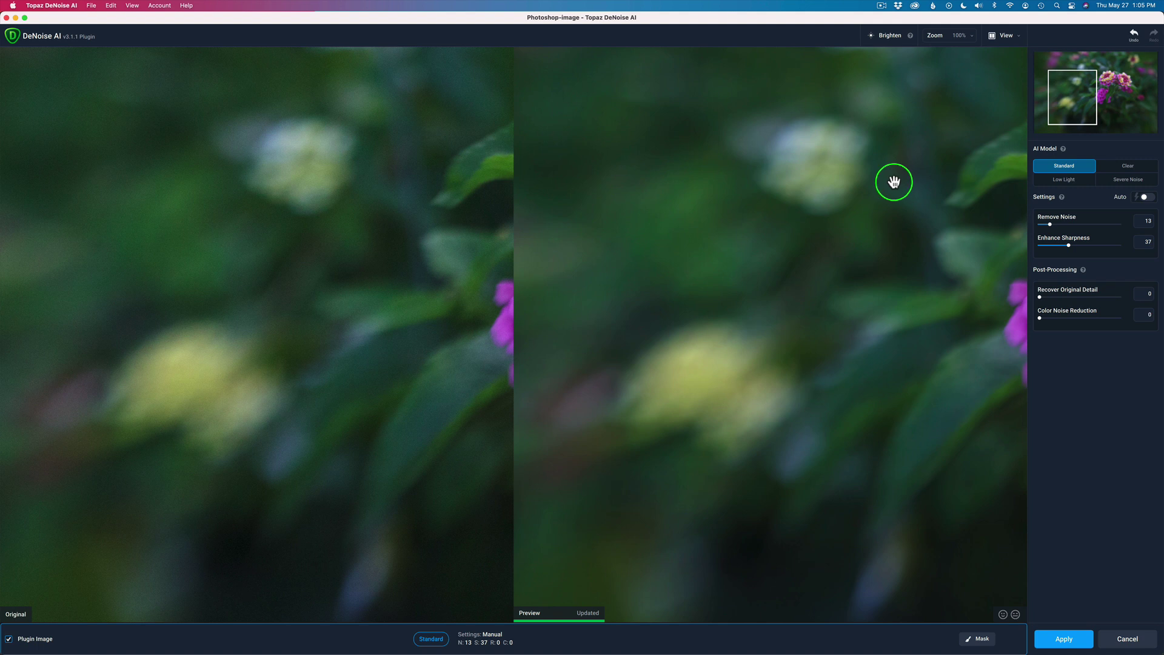
# Step: Pan the side-by-side views across the background, ending centred on the main flower cluster
pyautogui.moveTo(725, 402); pyautogui.dragTo(712, 80)
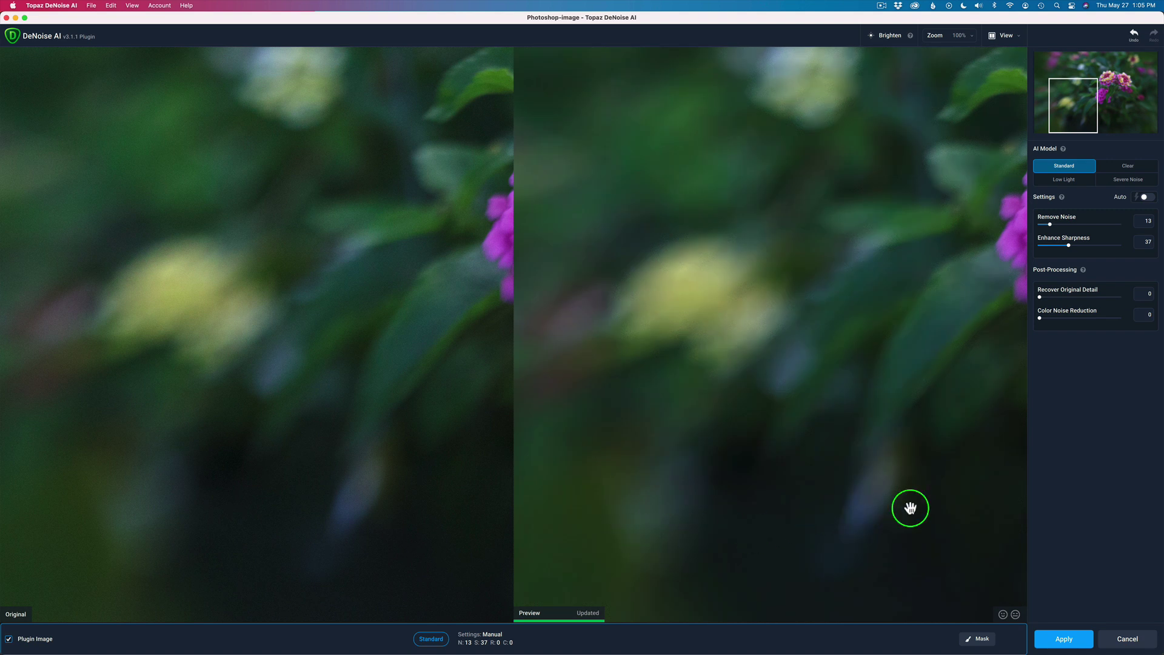
pyautogui.moveTo(909, 506); pyautogui.dragTo(486, 532)
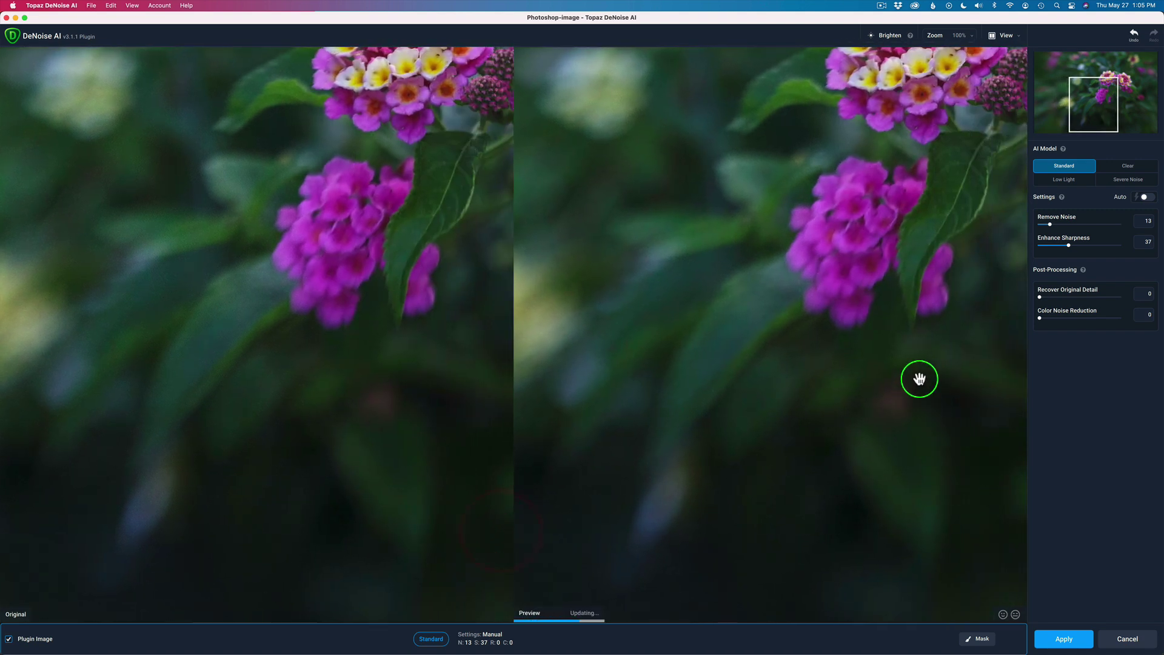
pyautogui.moveTo(920, 345); pyautogui.dragTo(587, 521)
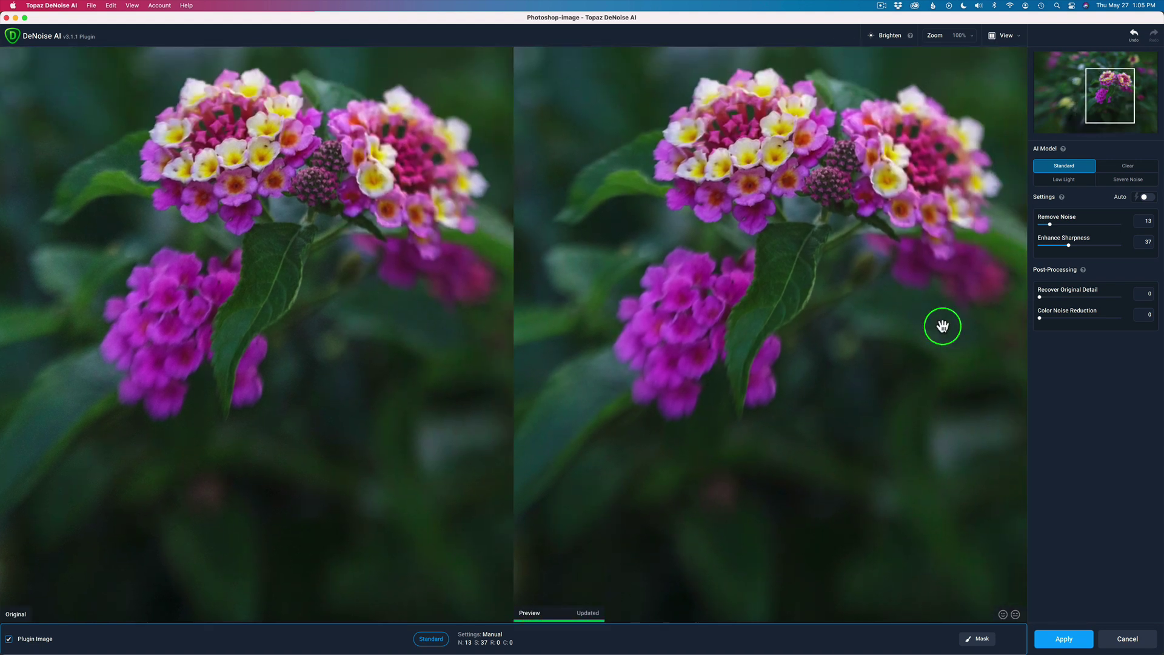
pyautogui.moveTo(942, 326); pyautogui.dragTo(644, 435)
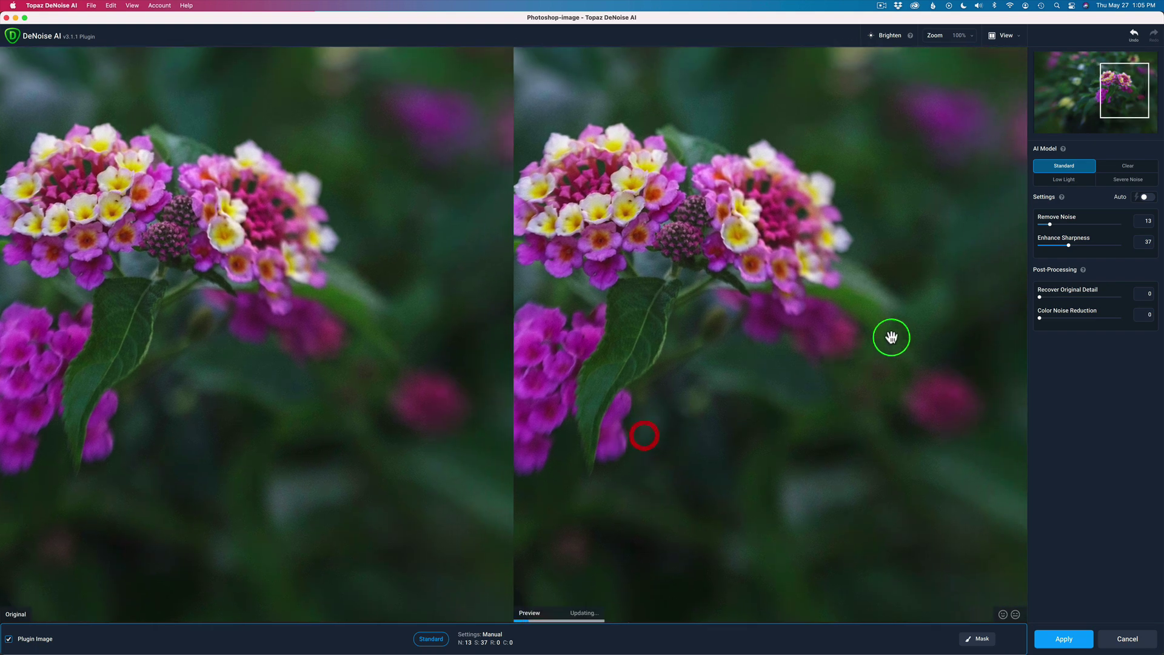
pyautogui.moveTo(896, 335); pyautogui.dragTo(642, 463)
pyautogui.moveTo(818, 281); pyautogui.dragTo(827, 533)
pyautogui.moveTo(824, 341); pyautogui.dragTo(983, 280)
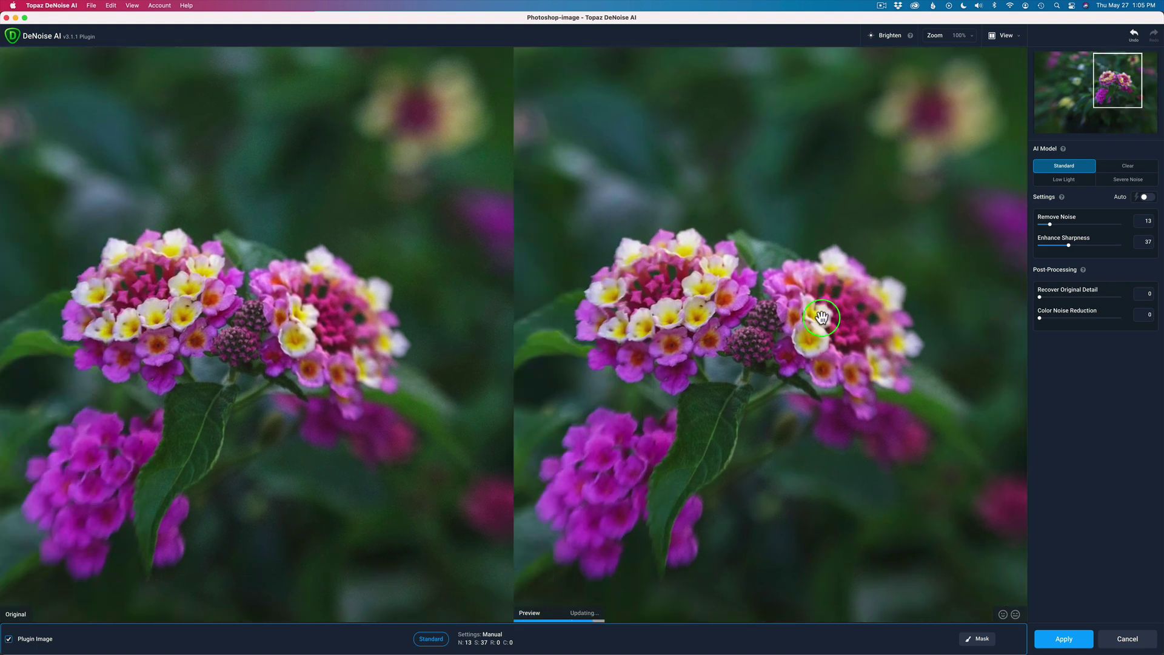
pyautogui.moveTo(810, 319); pyautogui.dragTo(786, 325)
# Step: Try Recover Original Detail at 14, reset it to 0, and frame the whole flower cluster
pyautogui.moveTo(1046, 297); pyautogui.dragTo(1062, 297)
pyautogui.moveTo(1059, 297); pyautogui.dragTo(1019, 297)
pyautogui.moveTo(714, 360); pyautogui.dragTo(874, 211)
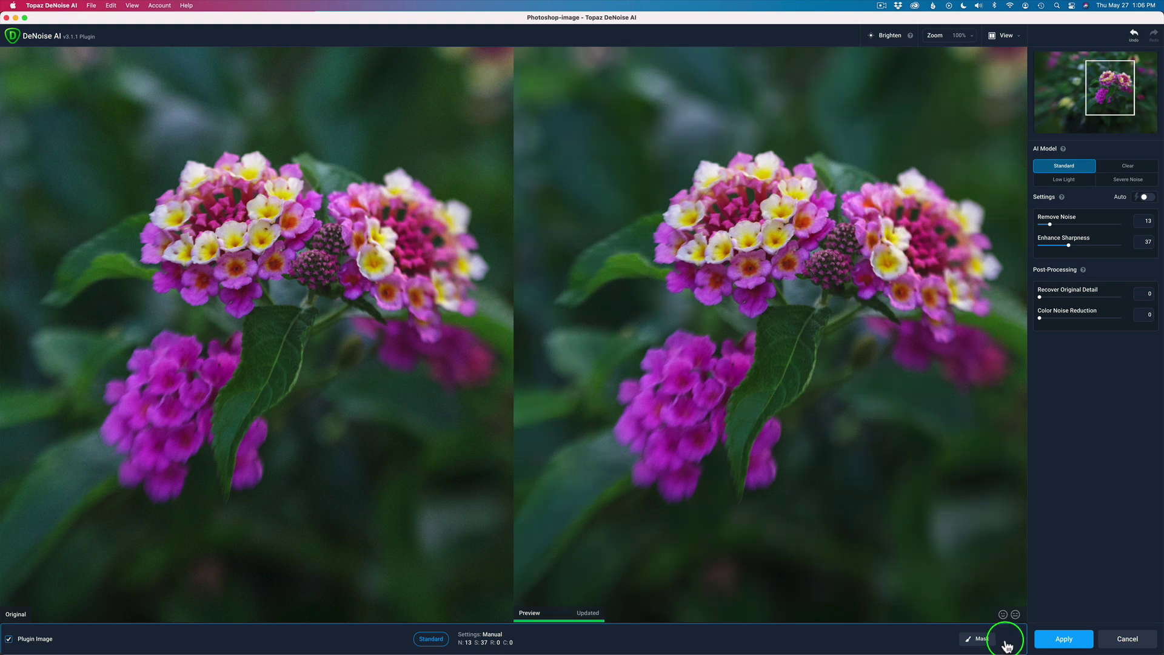
pyautogui.click(1069, 643)
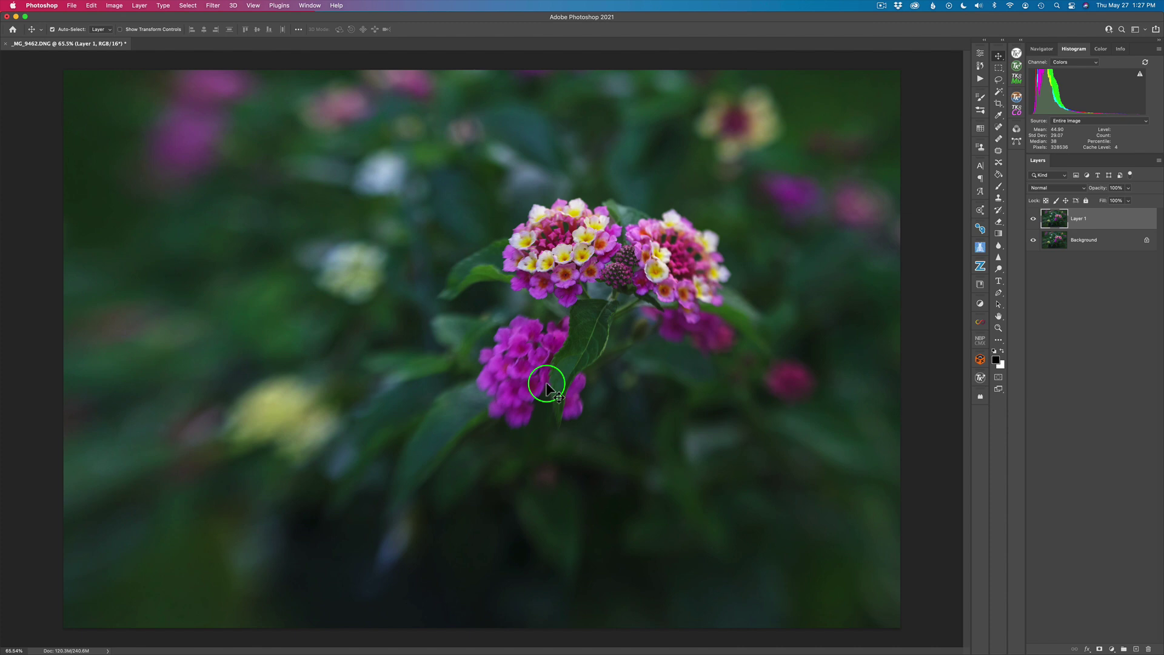
pyautogui.scroll(5, 576, 330)
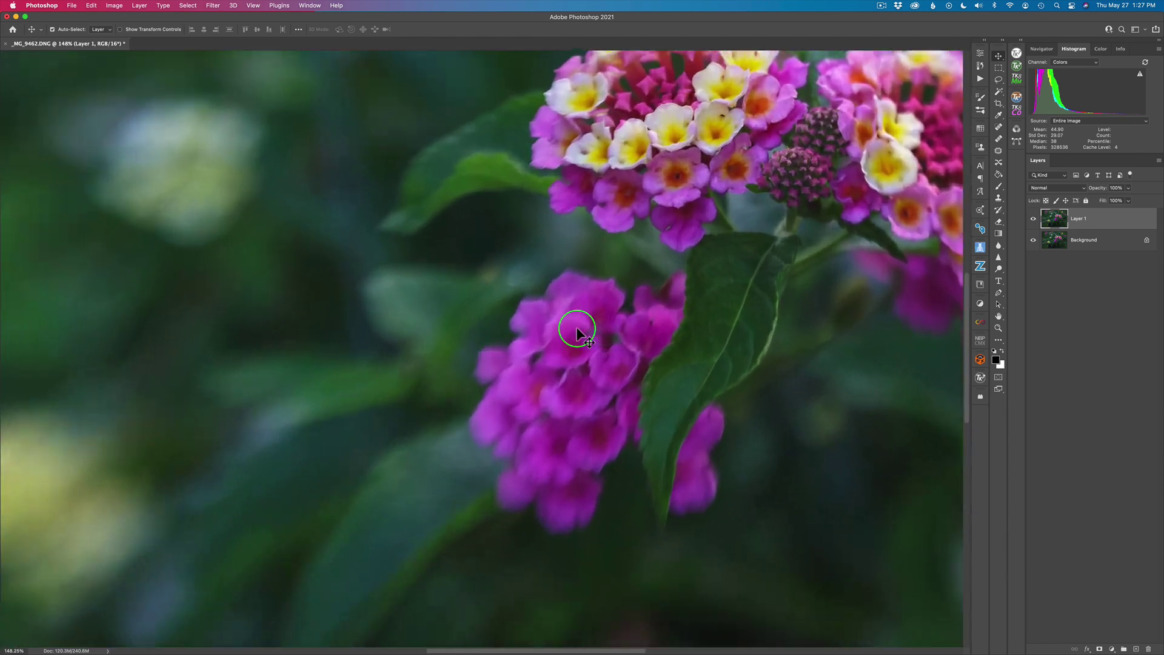
pyautogui.scroll(2, 576, 331)
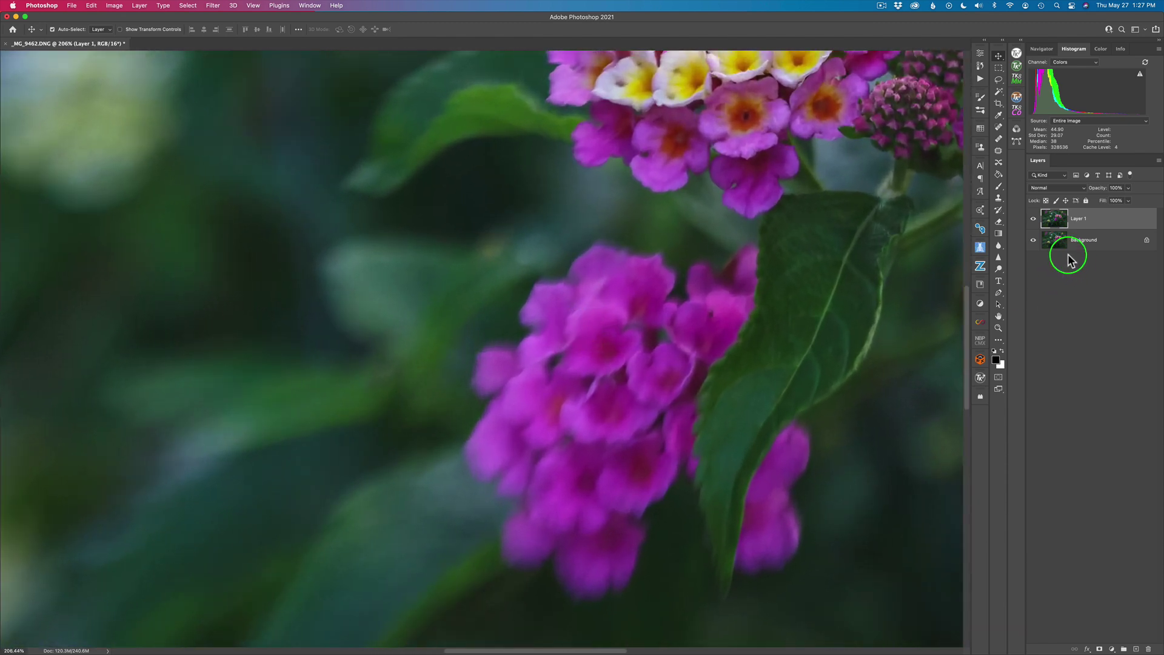
pyautogui.click(1033, 219)
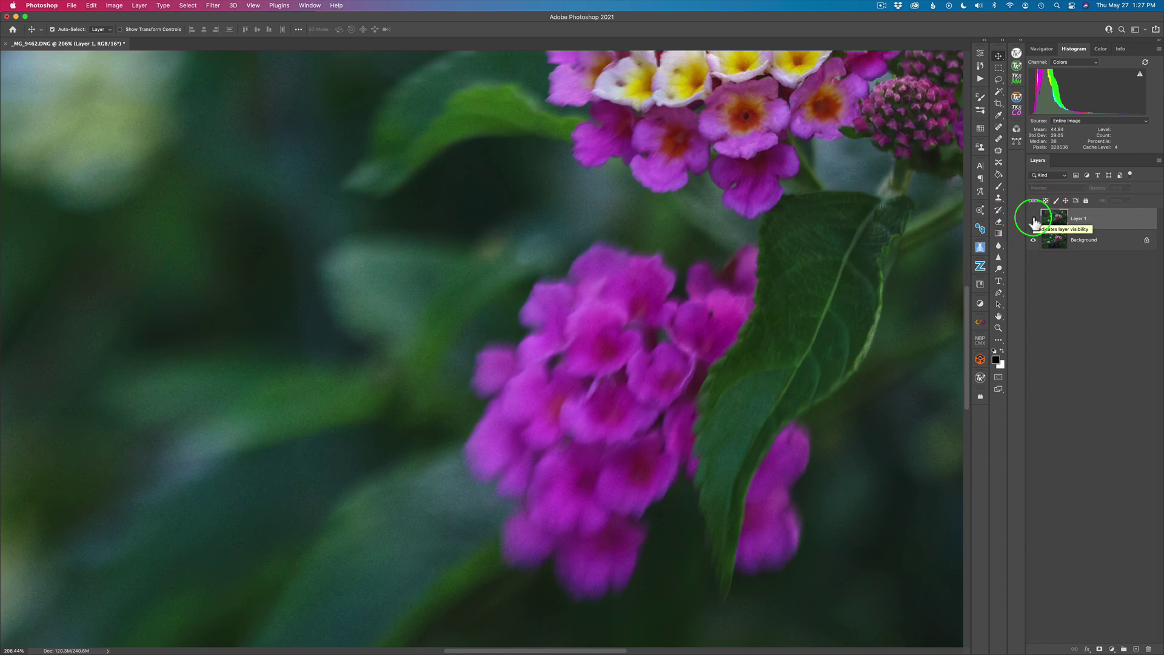
pyautogui.press('super+equal')
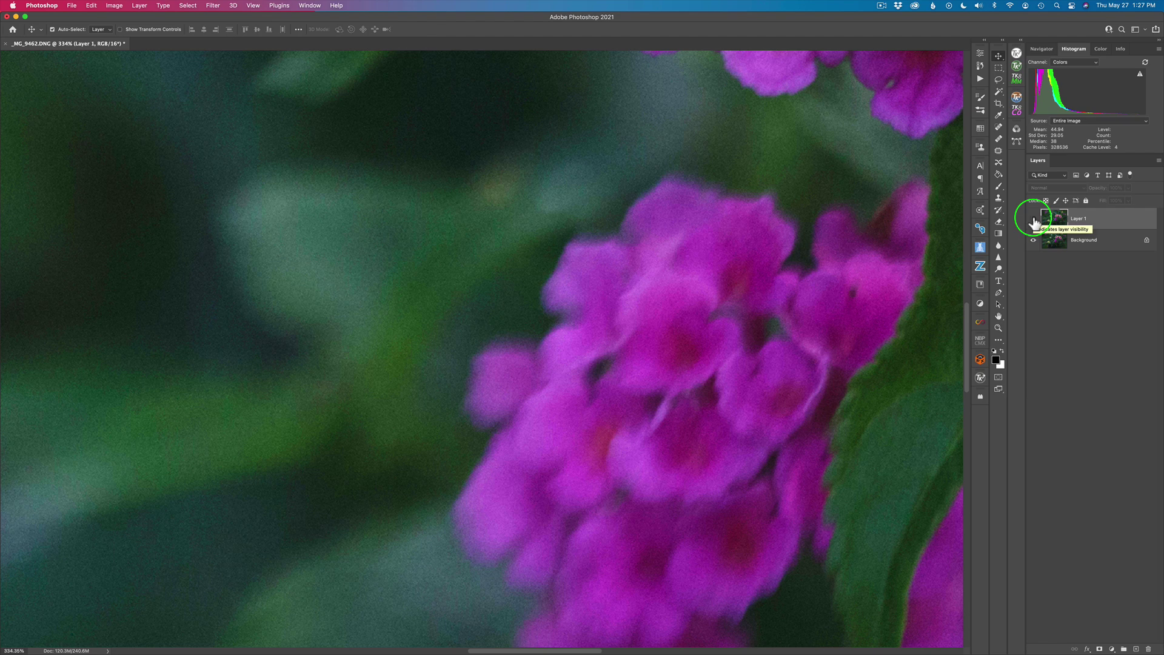
pyautogui.click(1033, 220)
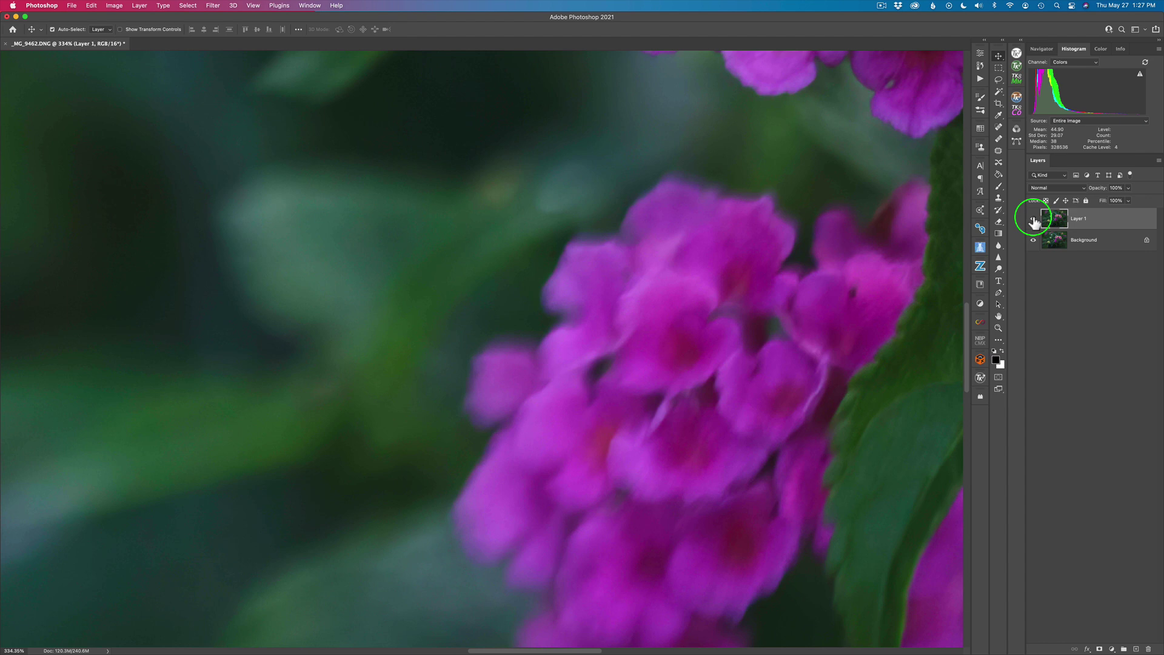
pyautogui.click(1033, 220)
pyautogui.click(1034, 220)
pyautogui.press('super+0')
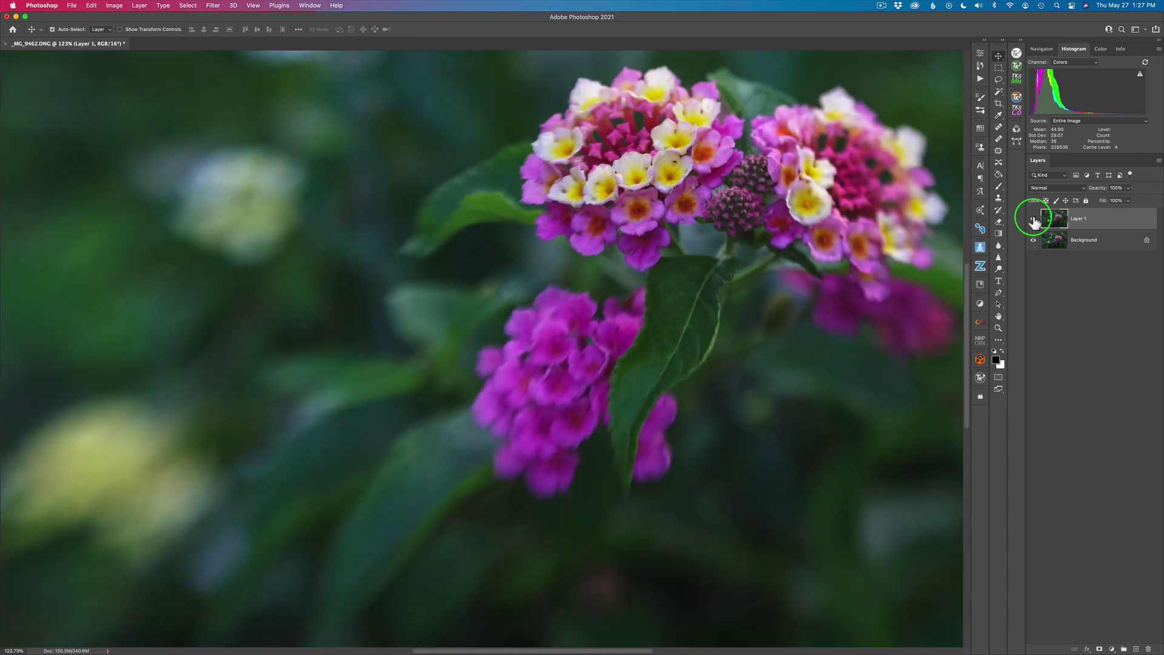
pyautogui.press('super+minus')
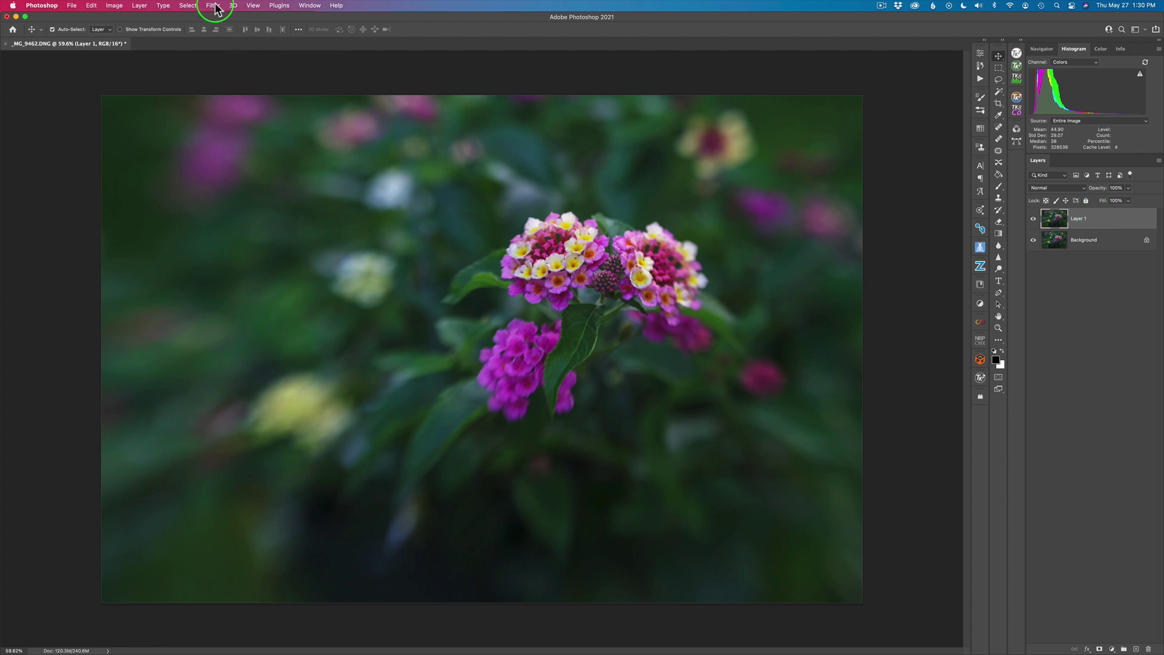
# Step: Launch Topaz Sharpen AI on the denoised Layer 1 via Filter > Topaz Labs
pyautogui.click(213, 5)
pyautogui.moveTo(257, 263)
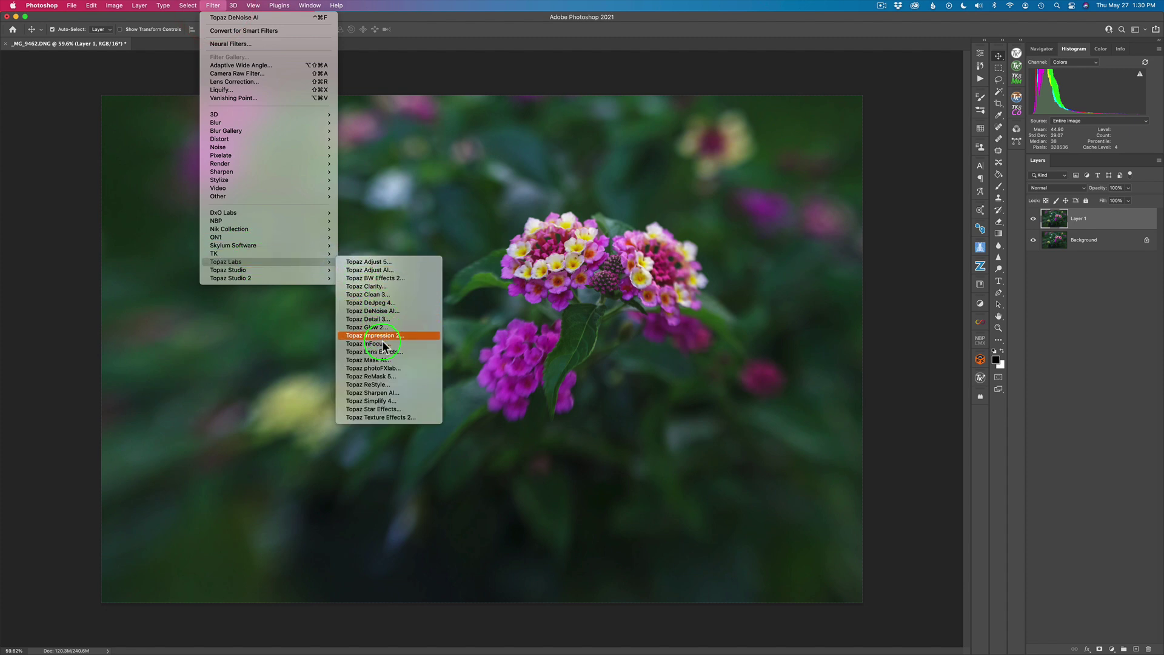
pyautogui.click(393, 393)
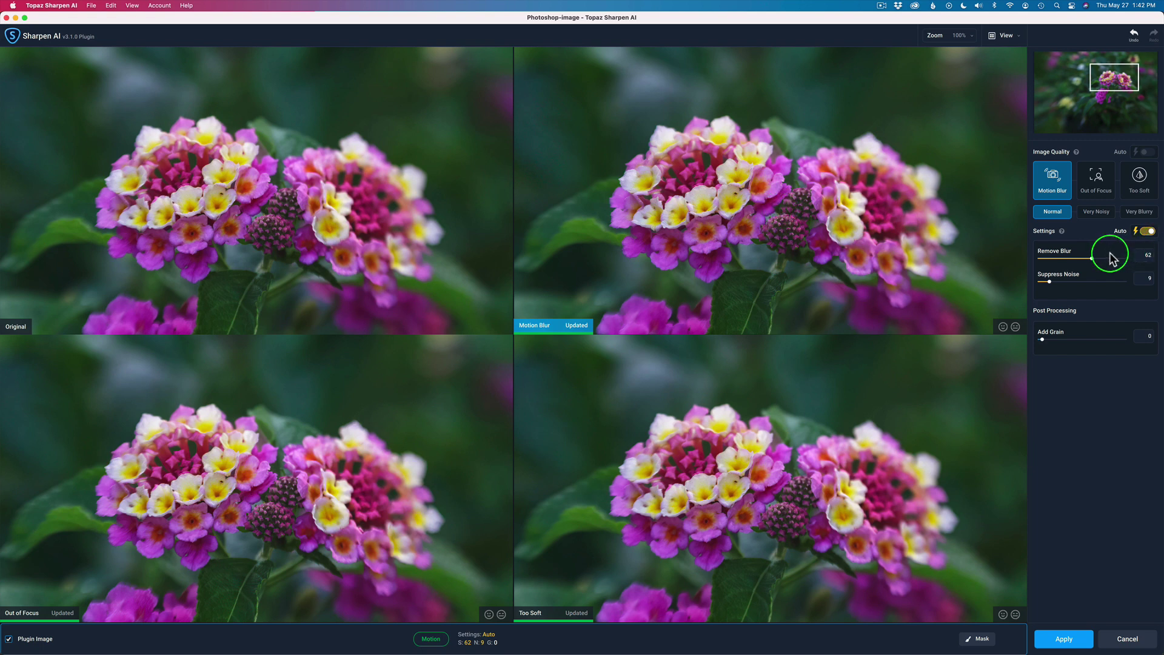
# Step: Raise the Motion Blur model's Remove Blur to 89, leaving the preview layout unchanged
pyautogui.moveTo(1091, 259); pyautogui.dragTo(1113, 259)
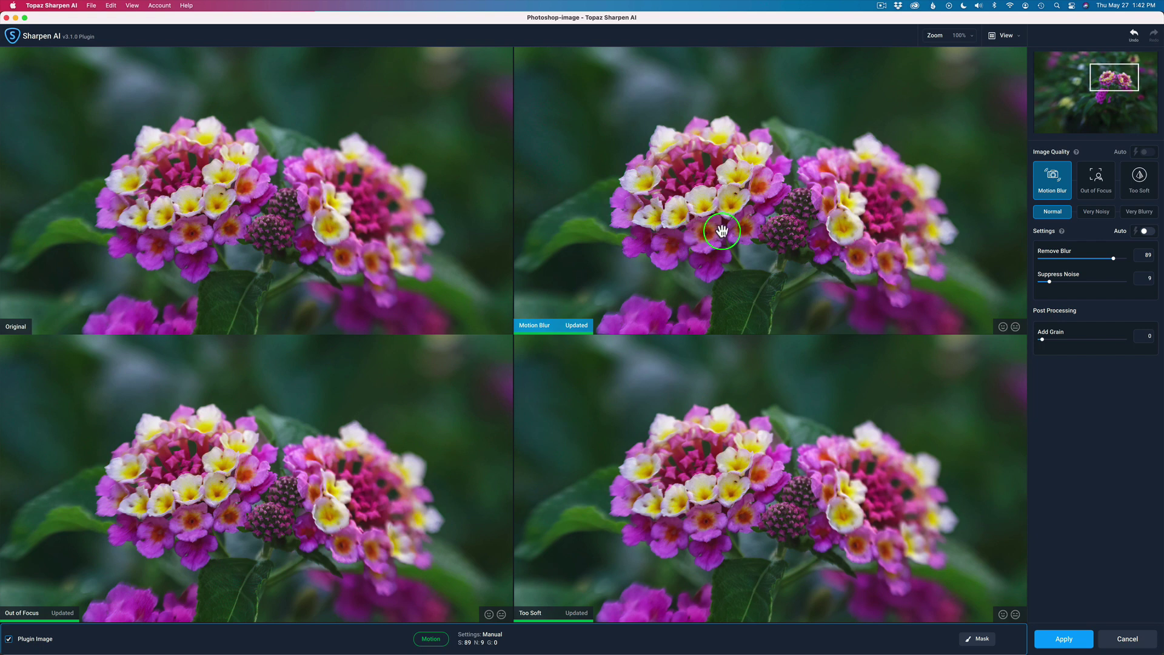
pyautogui.click(1006, 38)
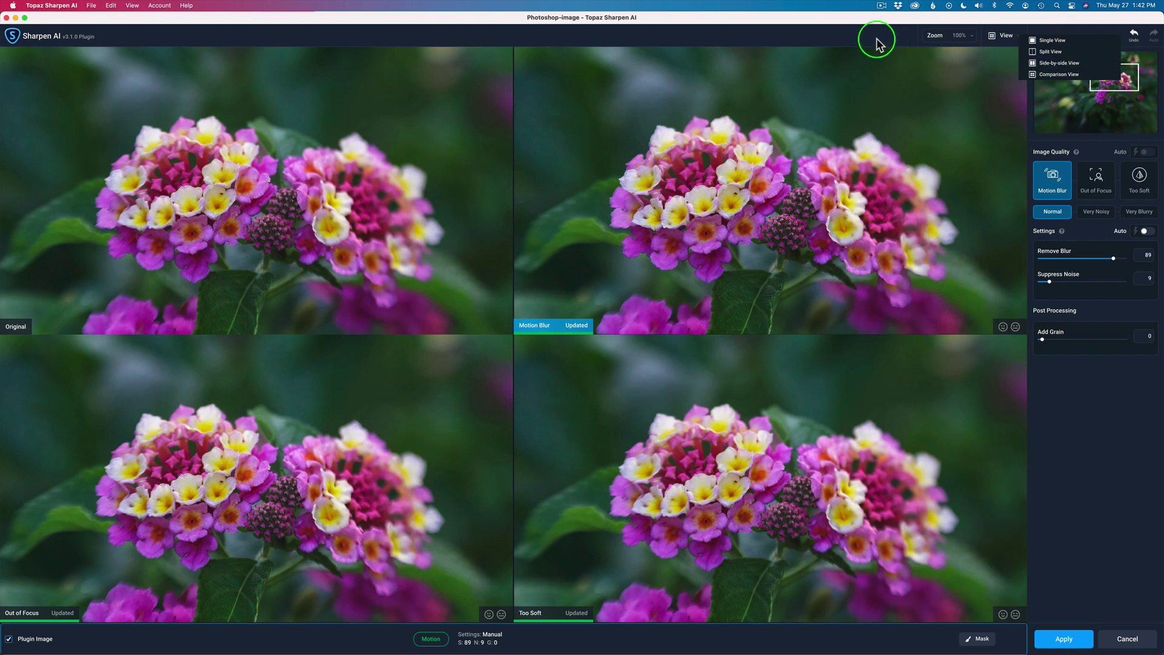
pyautogui.press('Escape')
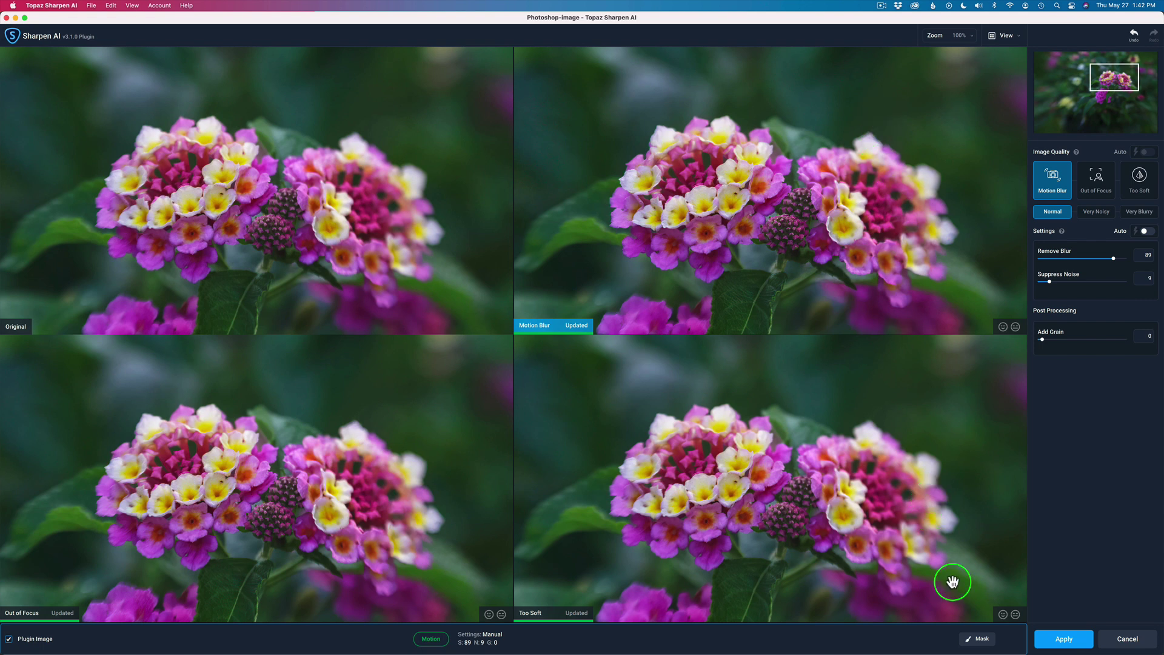
# Step: Mask sharpening onto the upper lantana cluster, stem and leaf, with the red overlay hidden
pyautogui.click(981, 639)
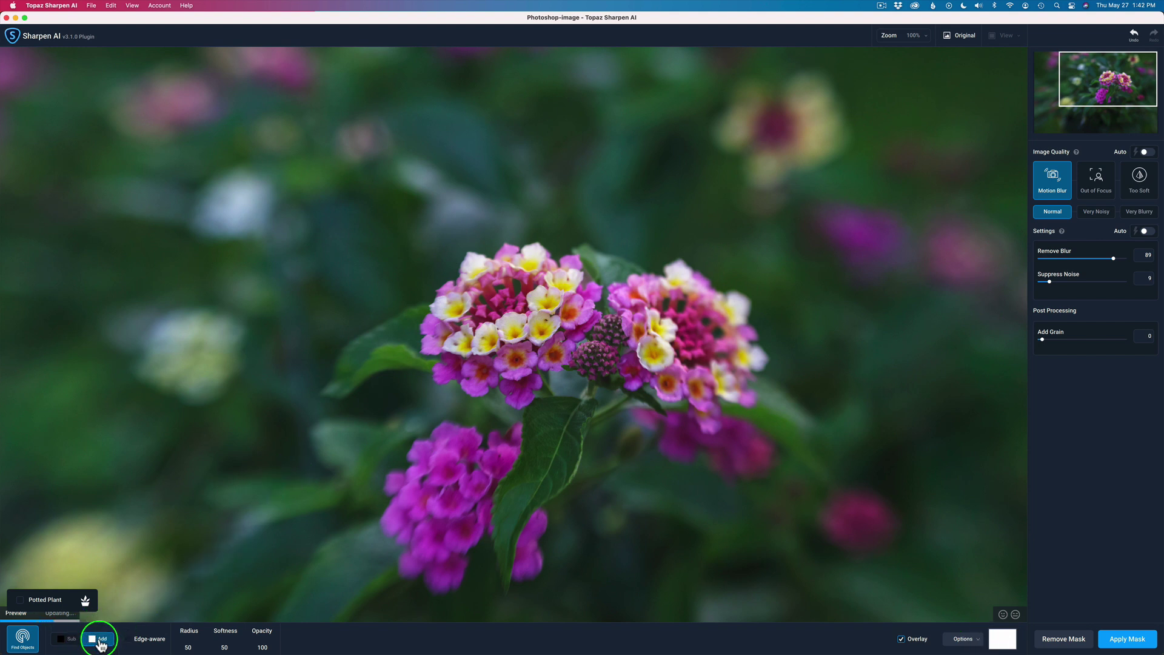
pyautogui.click(901, 639)
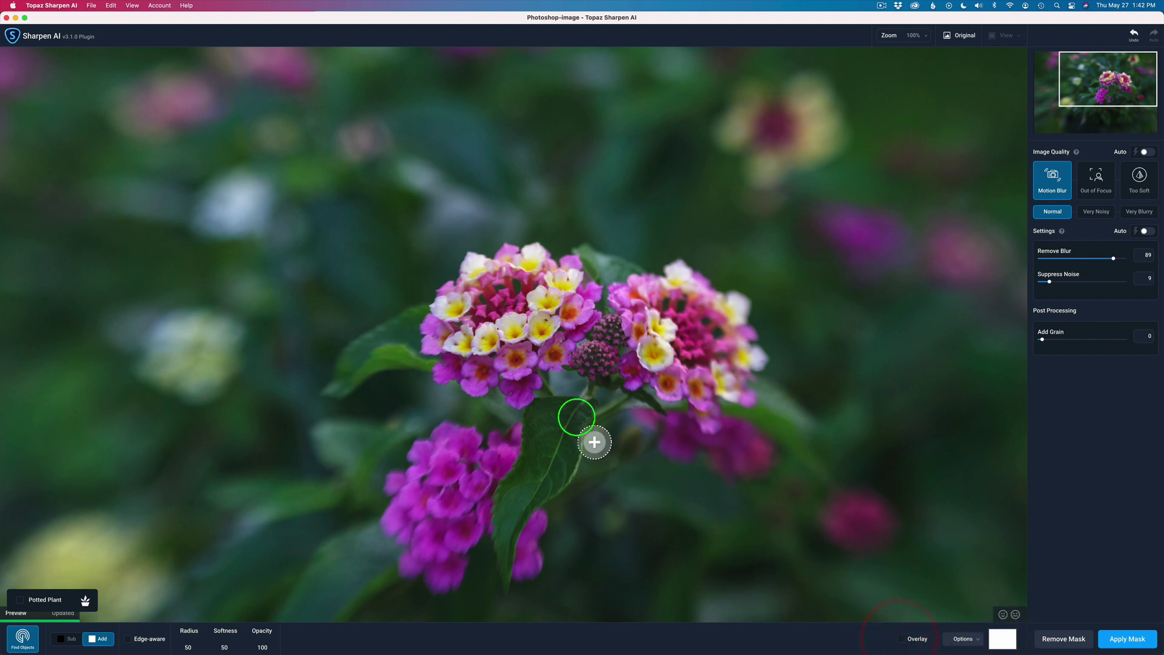
pyautogui.click(455, 304)
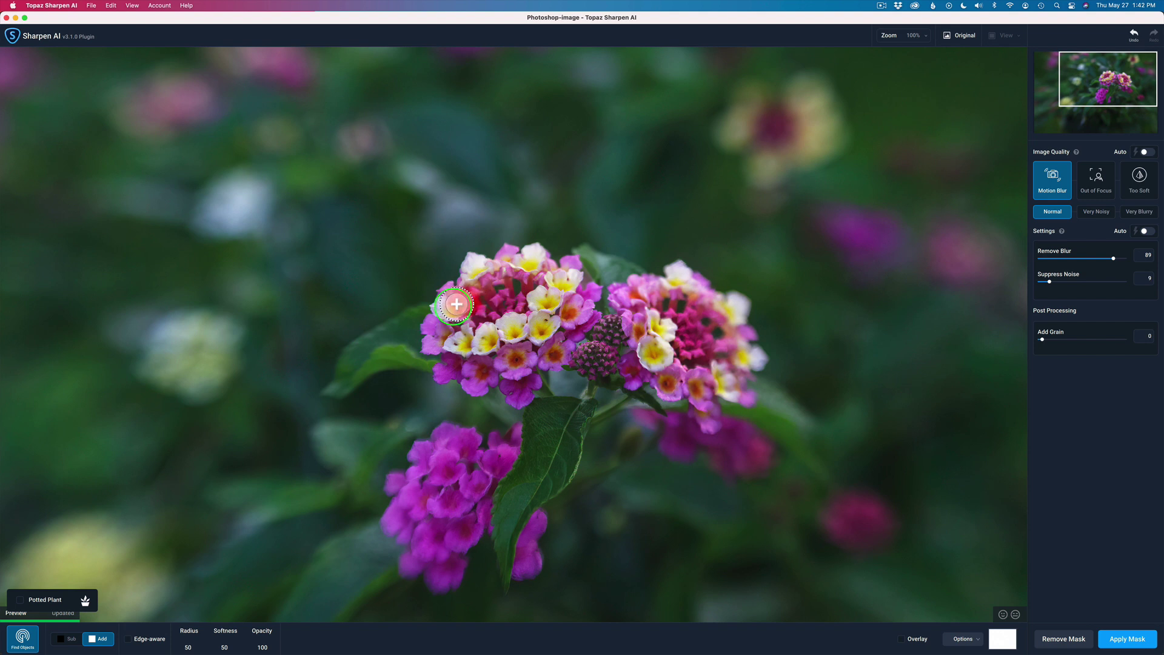
pyautogui.moveTo(455, 303)
pyautogui.mouseDown()
pyautogui.moveTo(448, 354)
pyautogui.moveTo(435, 351)
pyautogui.moveTo(519, 386)
pyautogui.moveTo(525, 358)
pyautogui.moveTo(489, 348)
pyautogui.moveTo(468, 322)
pyautogui.moveTo(528, 265)
pyautogui.moveTo(470, 285)
pyautogui.moveTo(519, 278)
pyautogui.moveTo(546, 321)
pyautogui.moveTo(540, 356)
pyautogui.moveTo(568, 289)
pyautogui.moveTo(576, 323)
pyautogui.moveTo(537, 378)
pyautogui.moveTo(513, 394)
pyautogui.moveTo(524, 314)
pyautogui.moveTo(466, 341)
pyautogui.moveTo(437, 327)
pyautogui.moveTo(452, 298)
pyautogui.moveTo(438, 363)
pyautogui.moveTo(503, 394)
pyautogui.moveTo(581, 347)
pyautogui.moveTo(597, 363)
pyautogui.moveTo(603, 316)
pyautogui.moveTo(588, 294)
pyautogui.moveTo(622, 326)
pyautogui.moveTo(637, 372)
pyautogui.moveTo(659, 364)
pyautogui.moveTo(669, 385)
pyautogui.moveTo(667, 361)
pyautogui.moveTo(614, 295)
pyautogui.moveTo(666, 327)
pyautogui.moveTo(678, 381)
pyautogui.moveTo(604, 362)
pyautogui.moveTo(655, 400)
pyautogui.mouseUp()
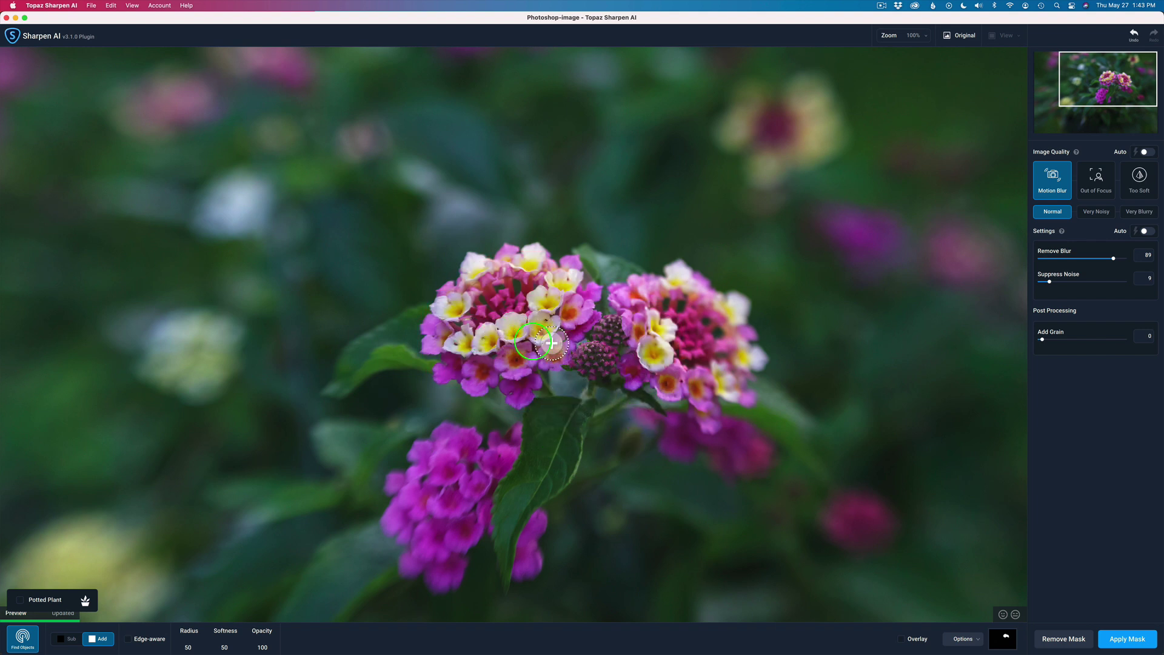
pyautogui.moveTo(584, 411)
pyautogui.mouseDown()
pyautogui.moveTo(532, 415)
pyautogui.moveTo(501, 517)
pyautogui.moveTo(566, 459)
pyautogui.moveTo(579, 415)
pyautogui.moveTo(564, 465)
pyautogui.moveTo(525, 492)
pyautogui.moveTo(520, 483)
pyautogui.moveTo(590, 385)
pyautogui.moveTo(558, 470)
pyautogui.mouseUp()
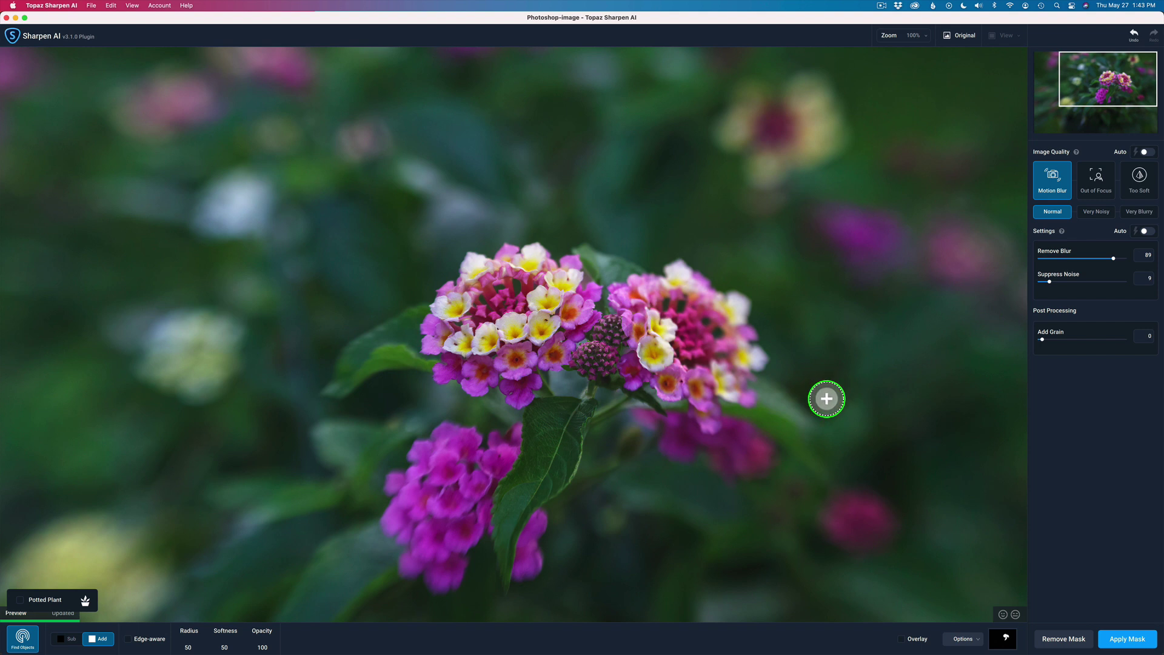
# Step: Accept the painted mask and apply the Remove Blur 89 sharpening back to Photoshop's Layer 1
pyautogui.click(1129, 639)
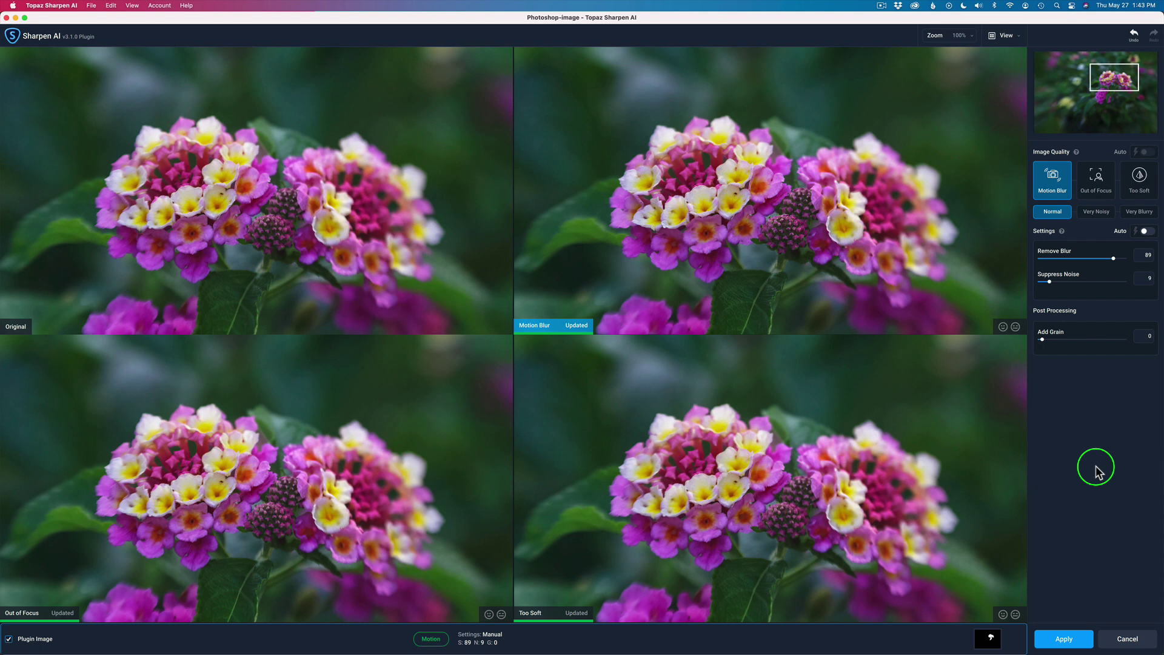
pyautogui.click(1068, 639)
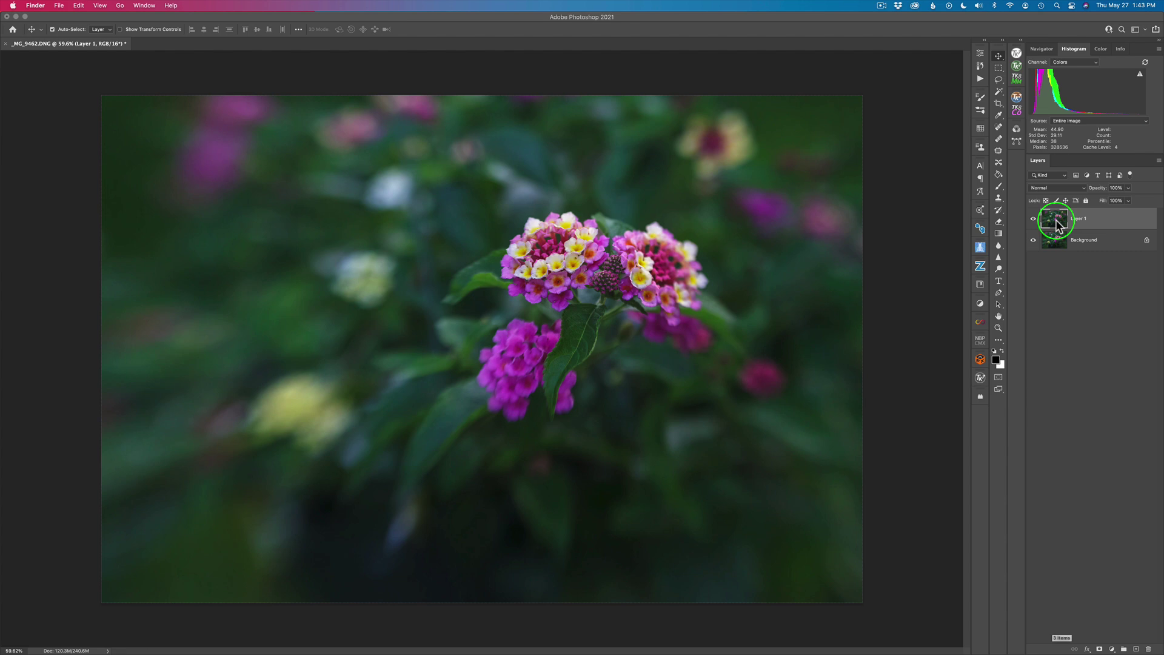
pyautogui.click(581, 270)
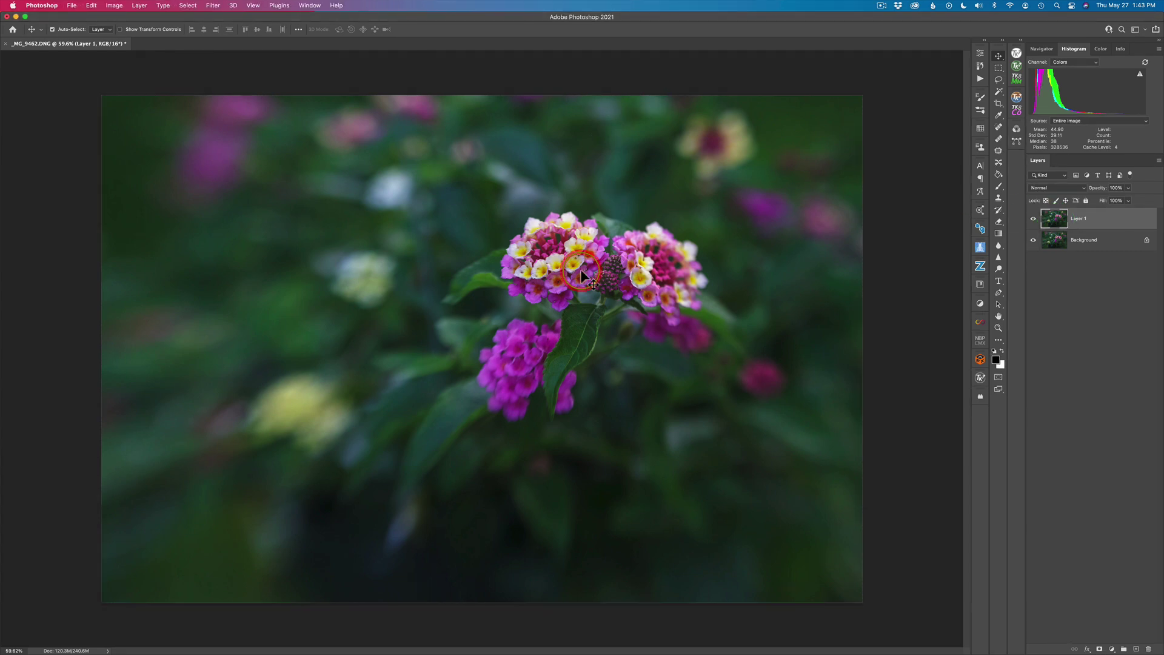
pyautogui.scroll(1, 581, 271)
pyautogui.scroll(6, 580, 271)
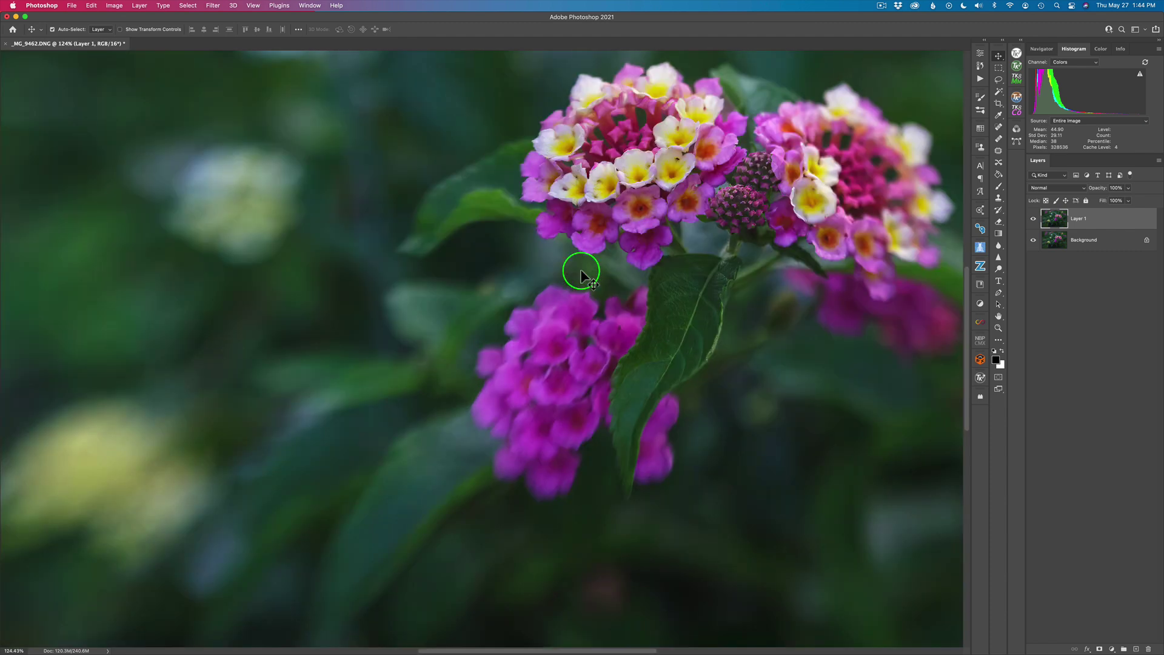
pyautogui.scroll(3, 581, 271)
pyautogui.hscroll(2, 581, 271)
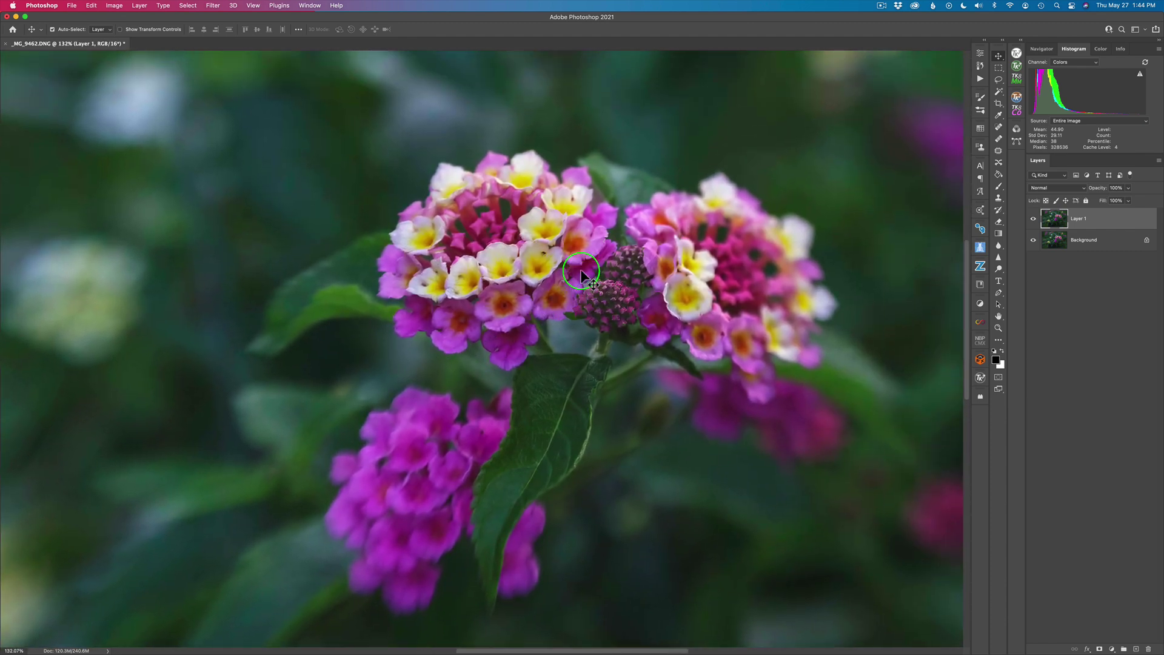
pyautogui.scroll(2, 581, 271)
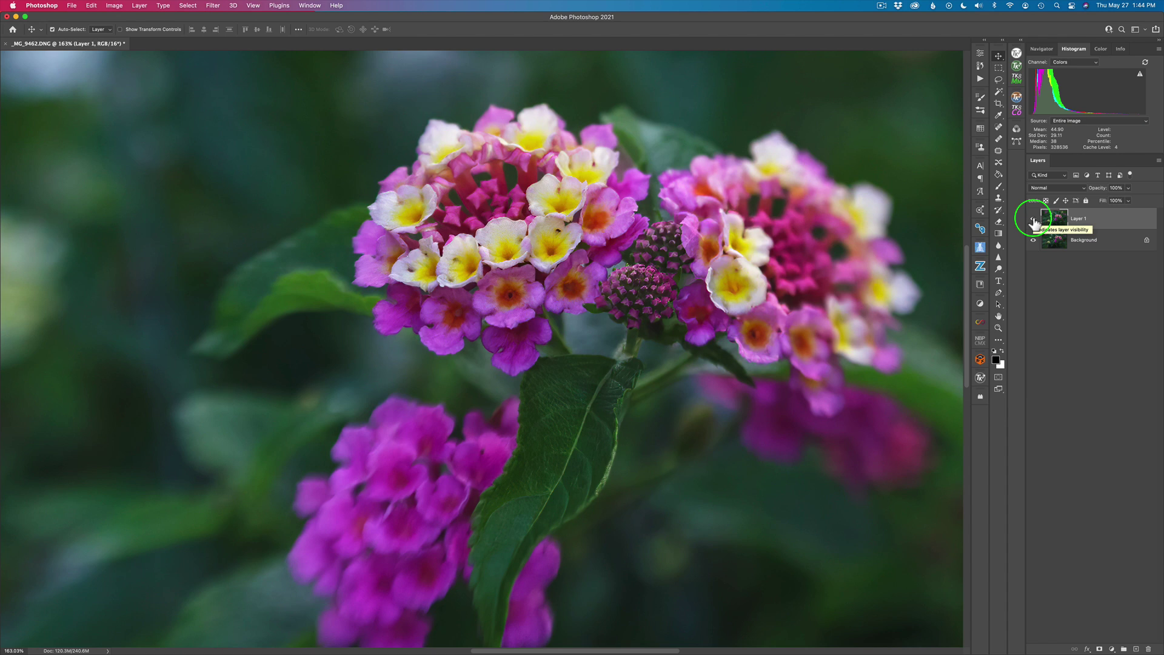
pyautogui.click(1033, 219)
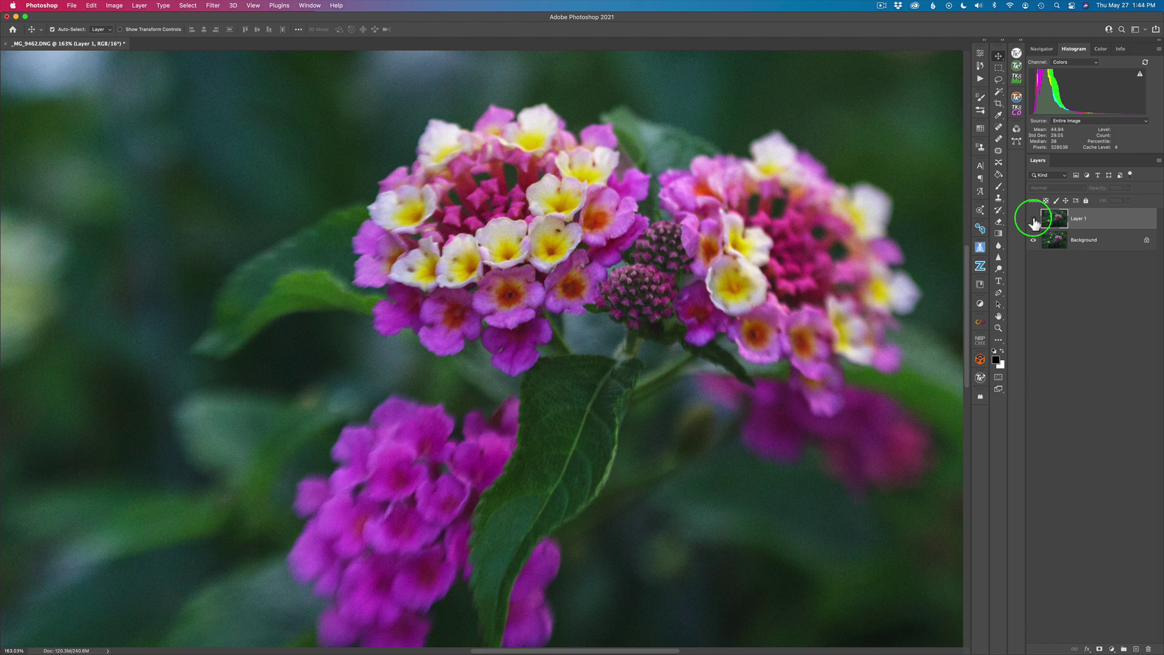
pyautogui.click(1033, 220)
pyautogui.click(1033, 220)
pyautogui.click(1033, 219)
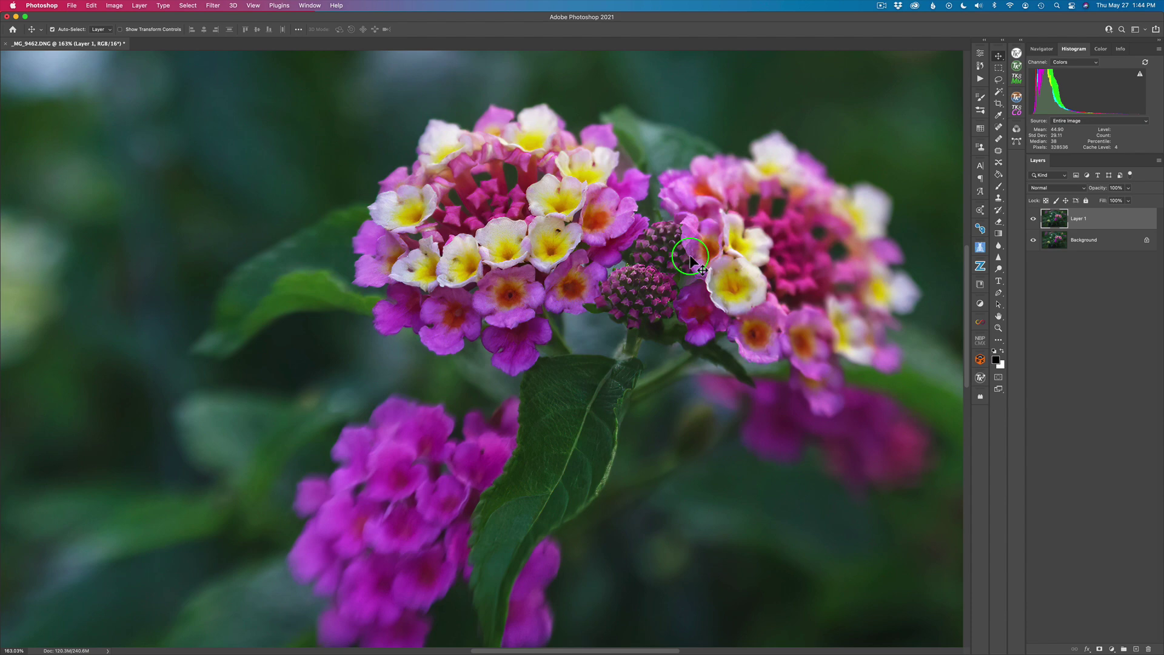
pyautogui.press('super+0')
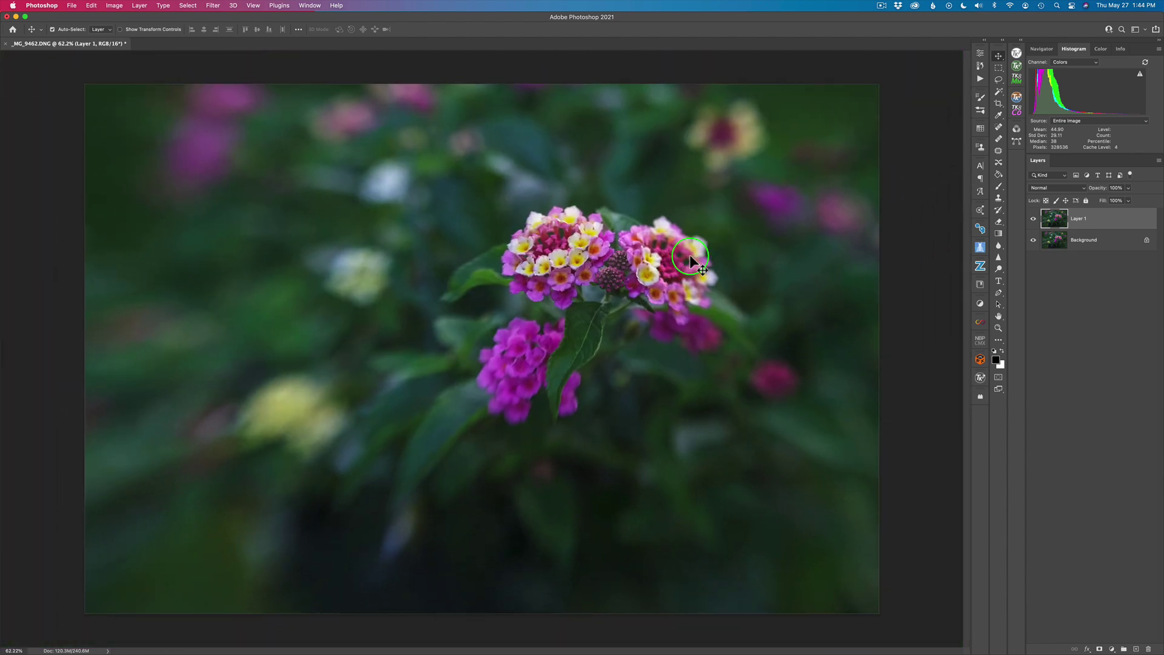